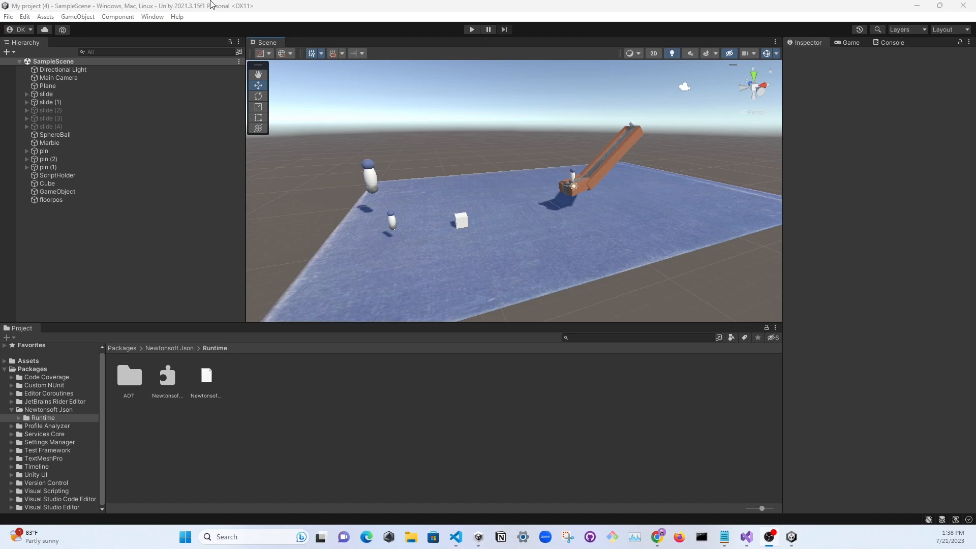
# Open the Build Settings and choose WebGL in the platform list
pyautogui.click(6, 18)
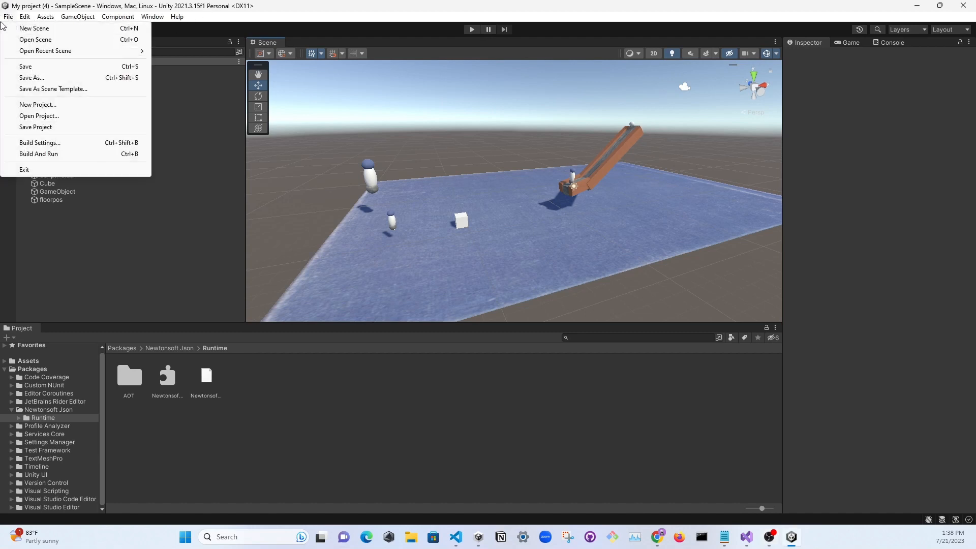
pyautogui.click(35, 142)
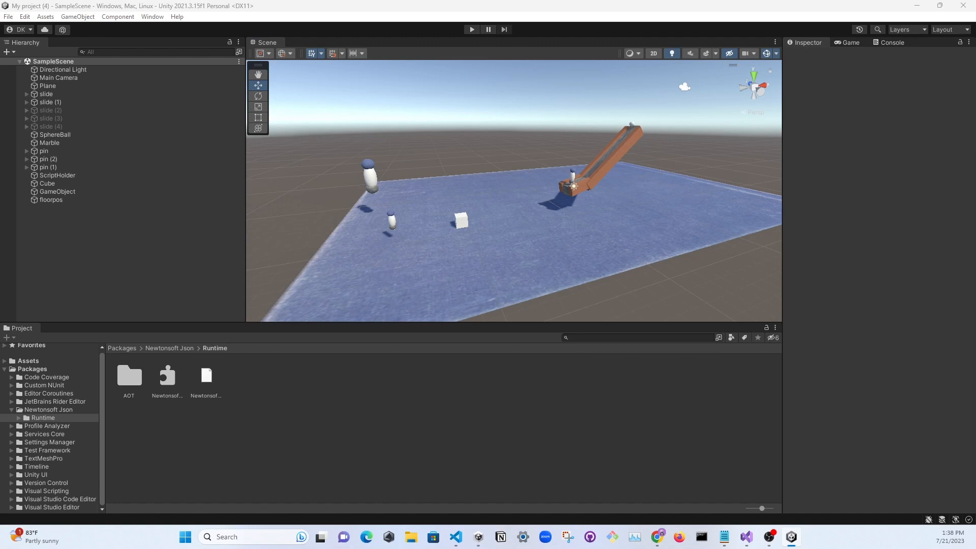
pyautogui.moveTo(671, 77); pyautogui.dragTo(455, 62)
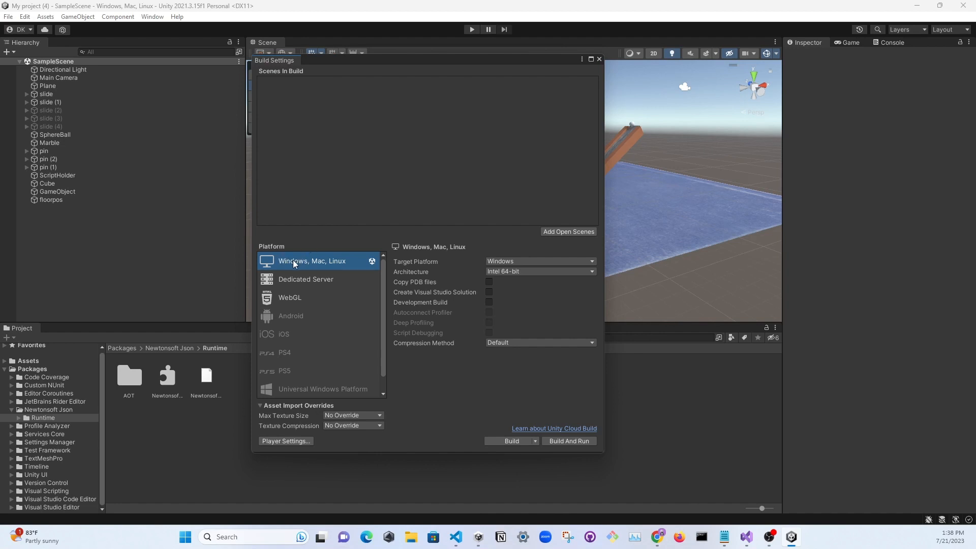
pyautogui.click(280, 301)
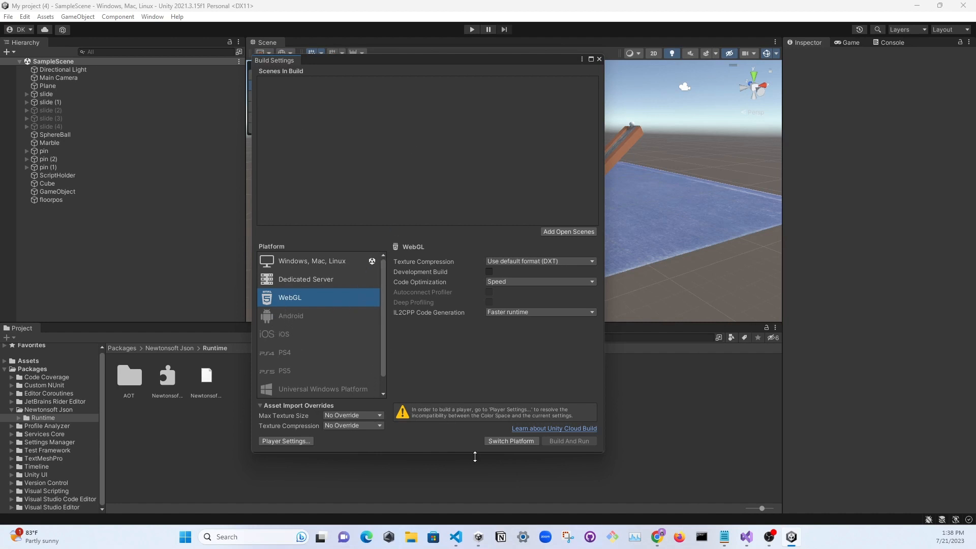
# Switch to Unity Hub and look at the add-modules list of the installed 2021.3.15f1 editor
pyautogui.moveTo(477, 544)
pyautogui.click(479, 537)
pyautogui.doubleClick(435, 196)
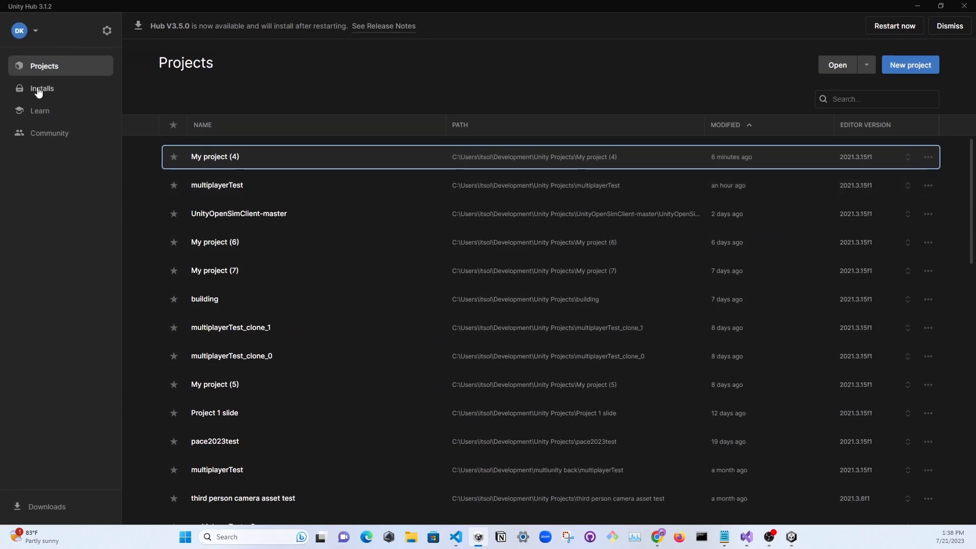
pyautogui.click(38, 90)
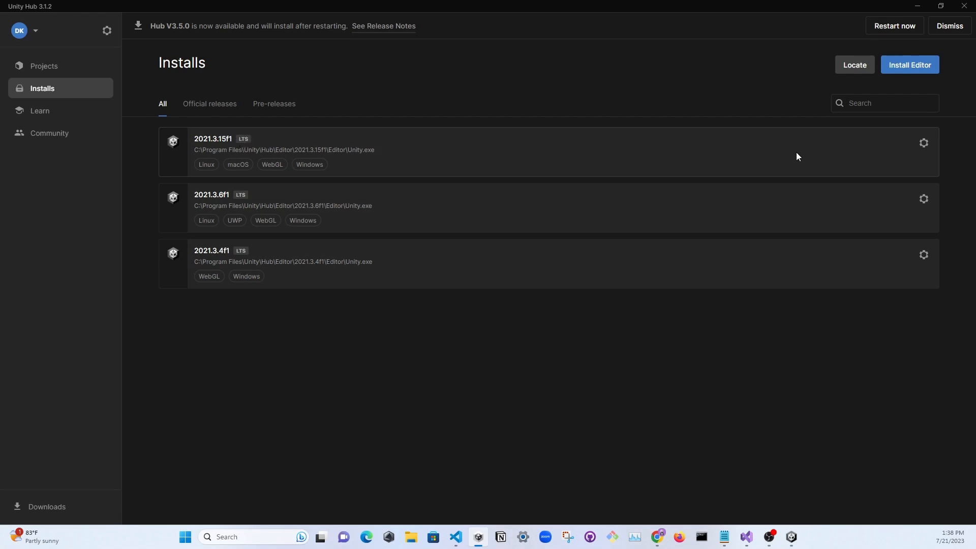
pyautogui.click(924, 144)
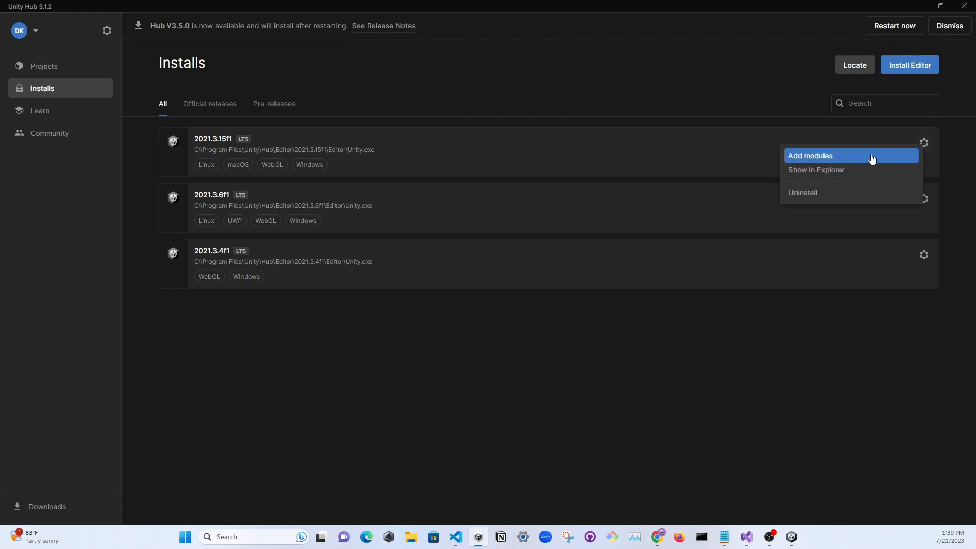
pyautogui.click(841, 159)
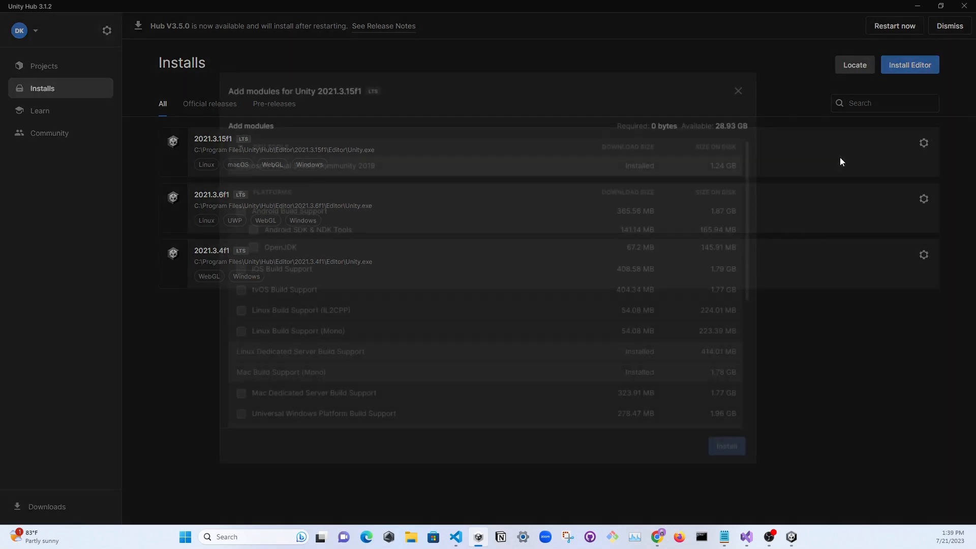
pyautogui.click(740, 91)
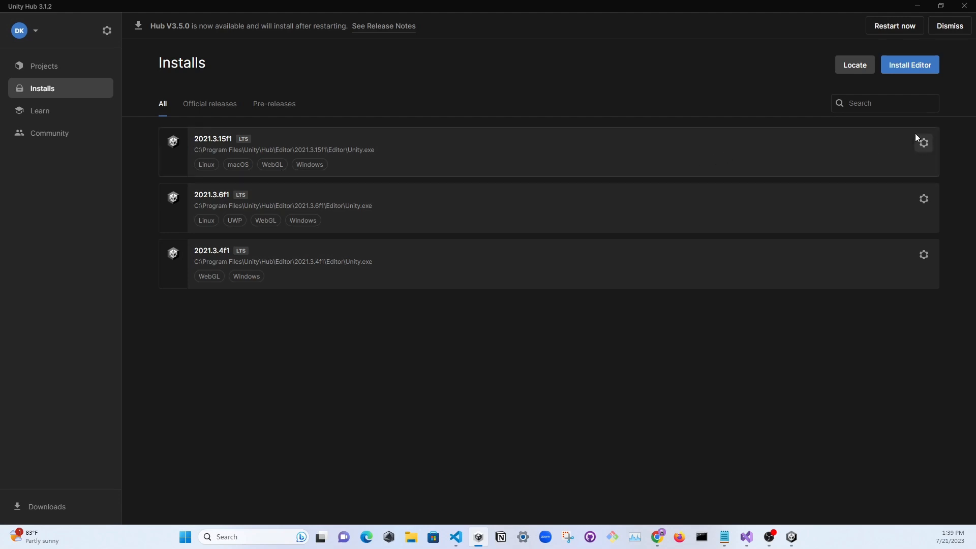
# Review the platform build support modules for Unity 2021.3.15f1, including Windows Build Support (IL2CPP), and close the list without installing anything
pyautogui.click(923, 143)
pyautogui.click(846, 161)
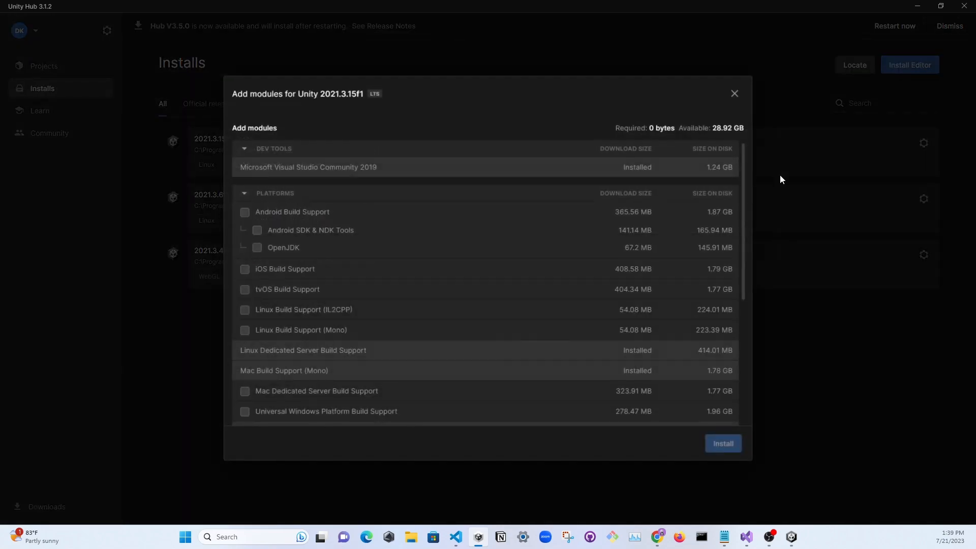
pyautogui.scroll(-4, 372, 265)
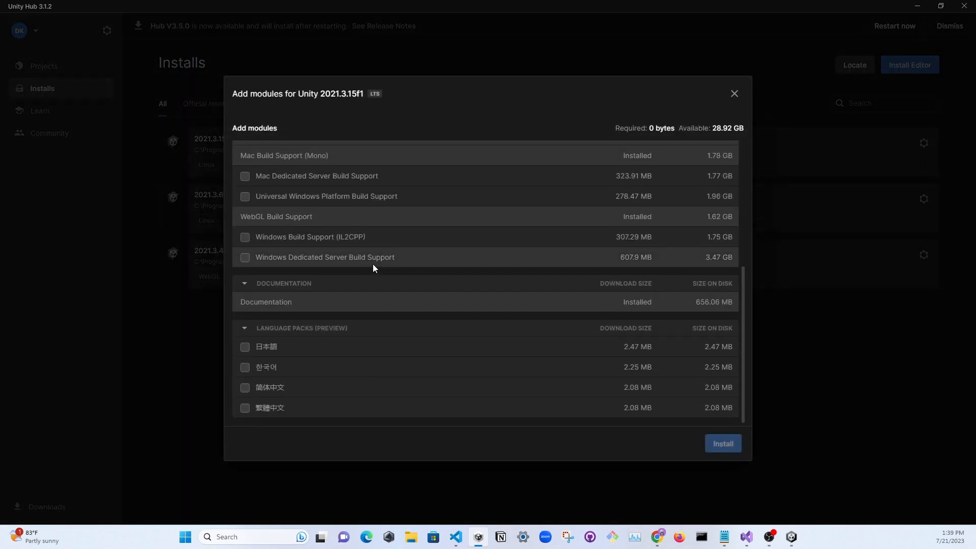
pyautogui.scroll(4, 374, 264)
pyautogui.scroll(1, 373, 264)
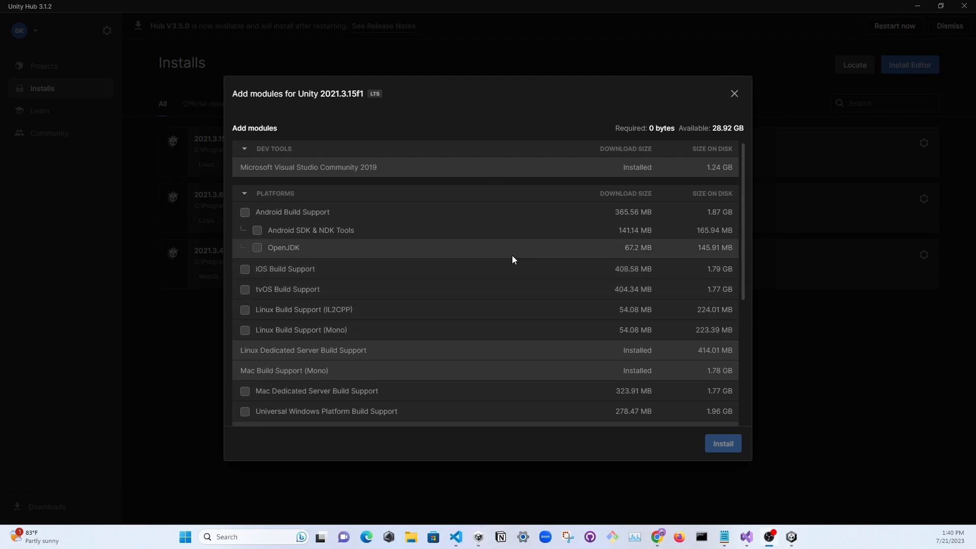
pyautogui.scroll(-2, 451, 241)
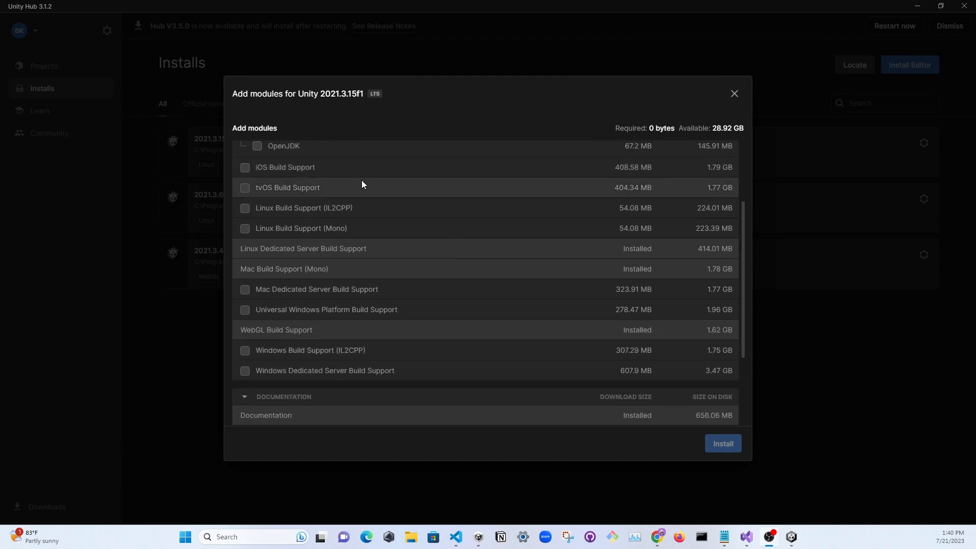
pyautogui.scroll(-2, 361, 183)
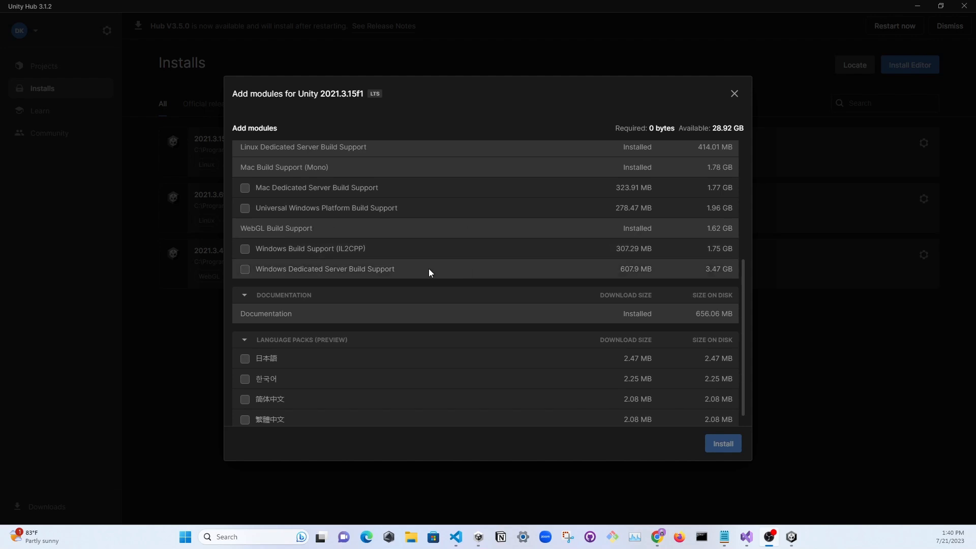
pyautogui.click(245, 249)
pyautogui.click(245, 249)
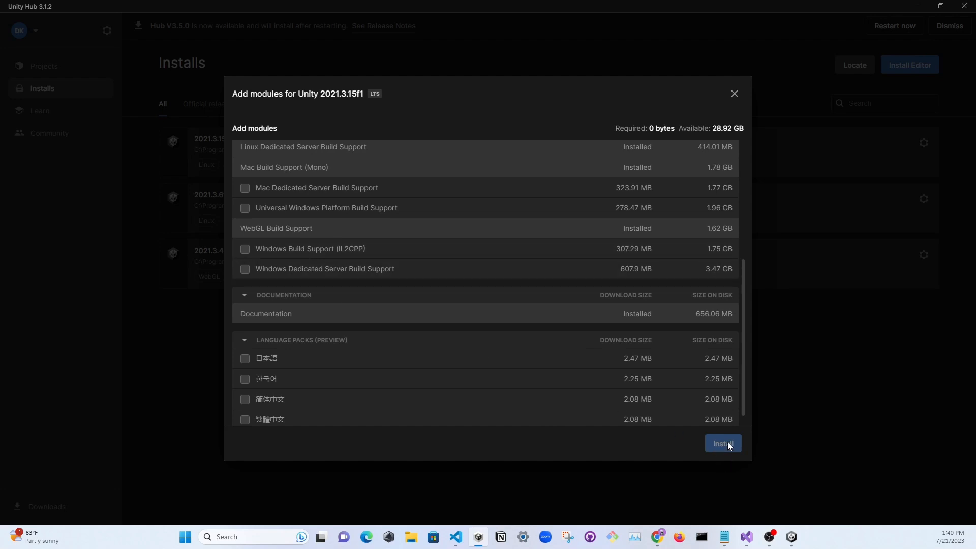
pyautogui.click(732, 93)
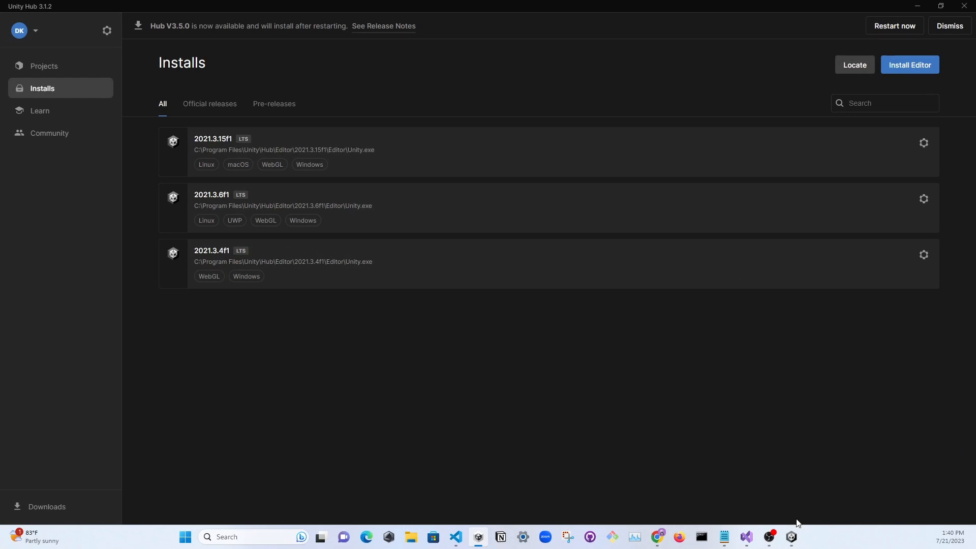
# Return to the Unity editor and switch the project's build platform to WebGL
pyautogui.click(791, 536)
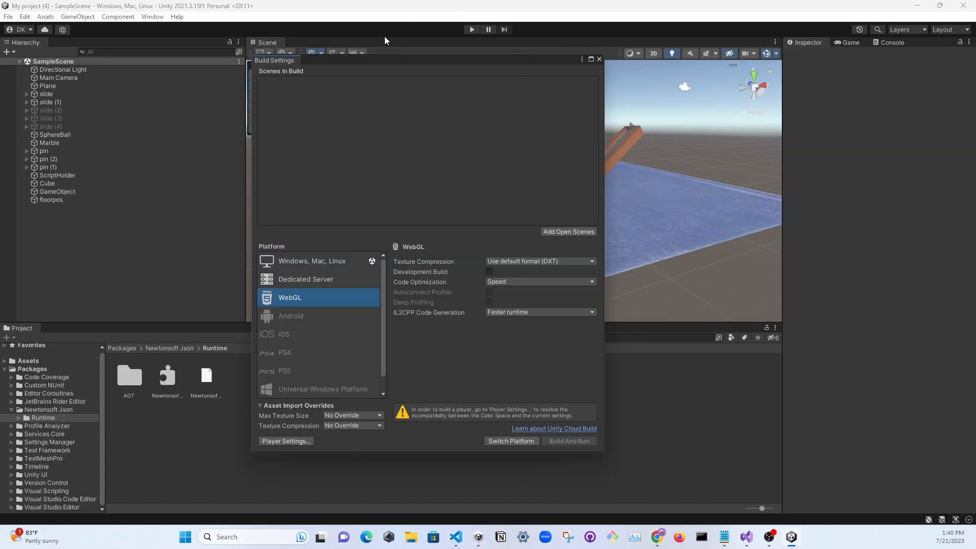
pyautogui.click(8, 16)
pyautogui.click(328, 108)
pyautogui.click(508, 441)
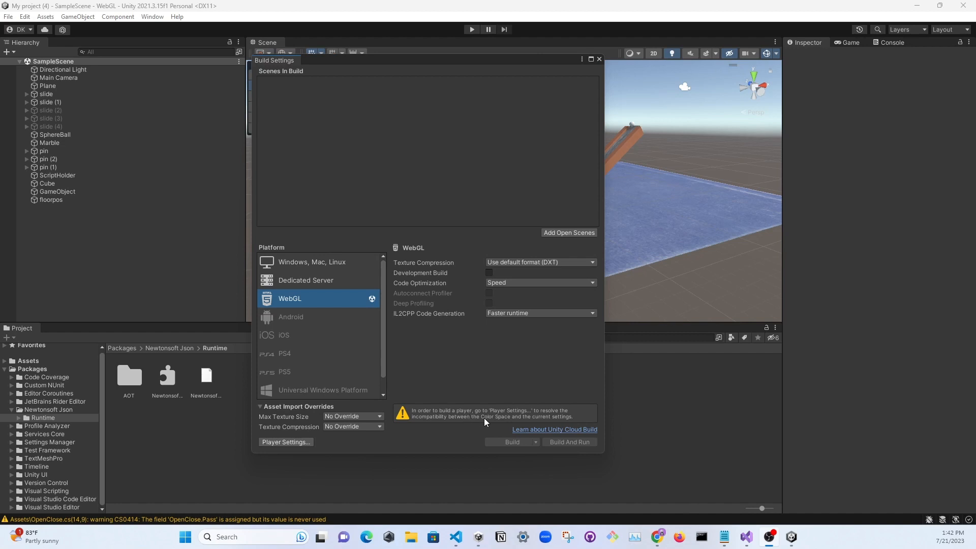
# Turn off Auto Graphics API in the WebGL Player settings and close Project Settings
pyautogui.click(281, 444)
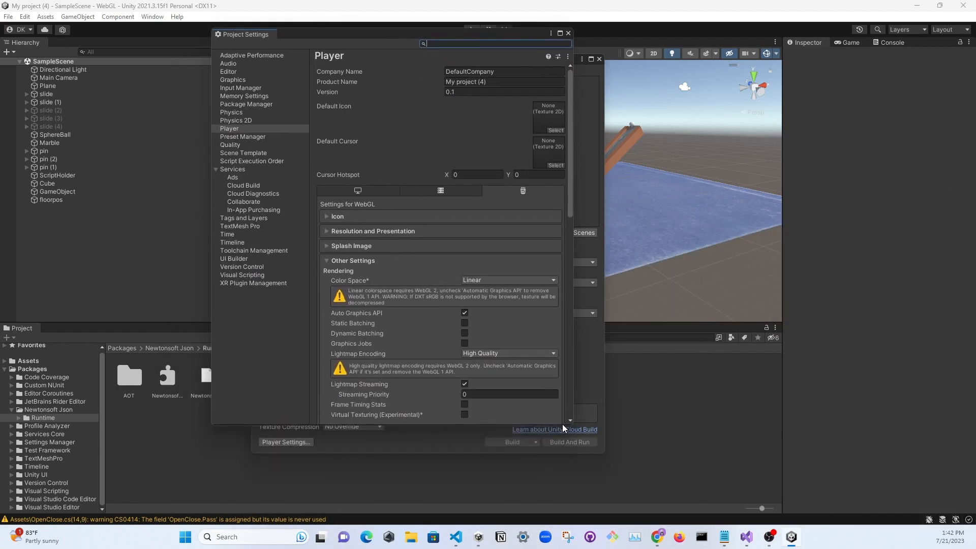
pyautogui.scroll(-6, 472, 279)
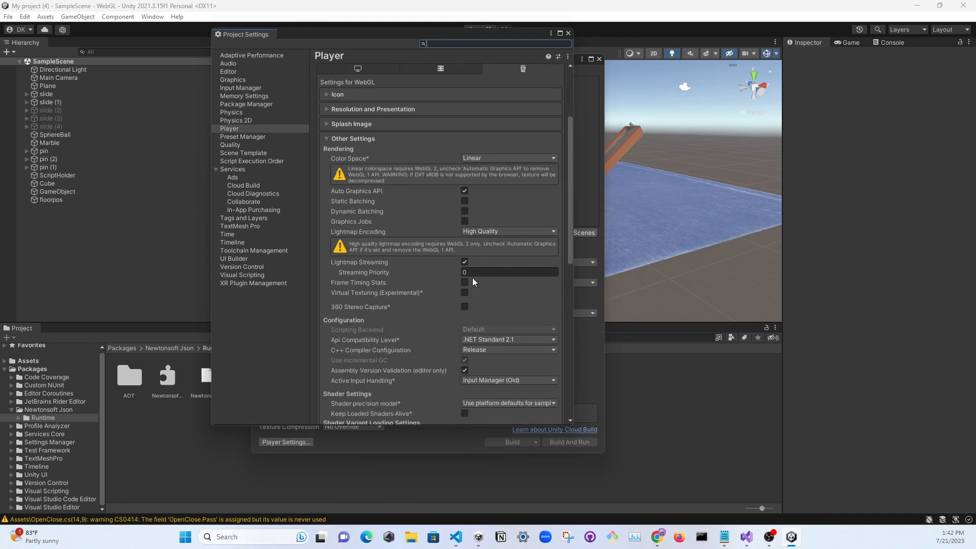
pyautogui.scroll(3, 471, 278)
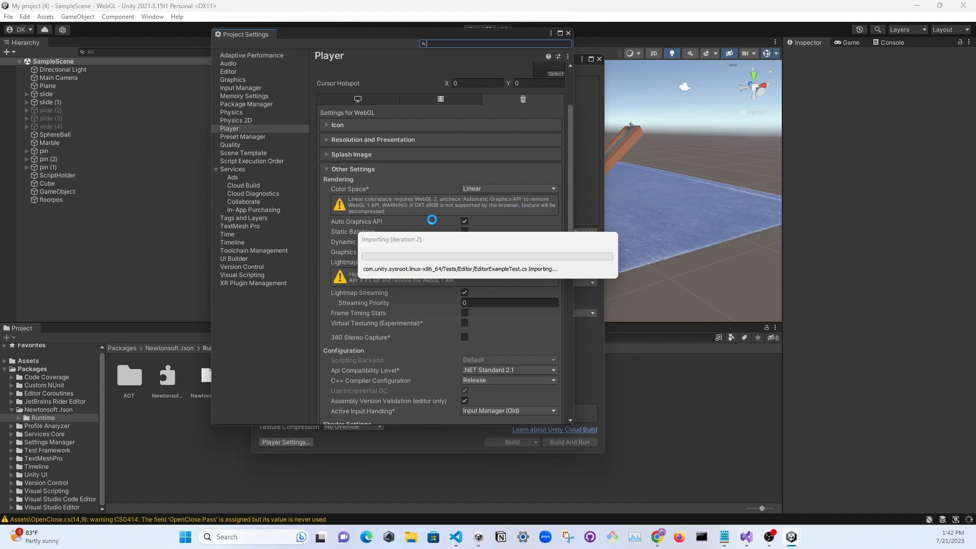
pyautogui.click(464, 221)
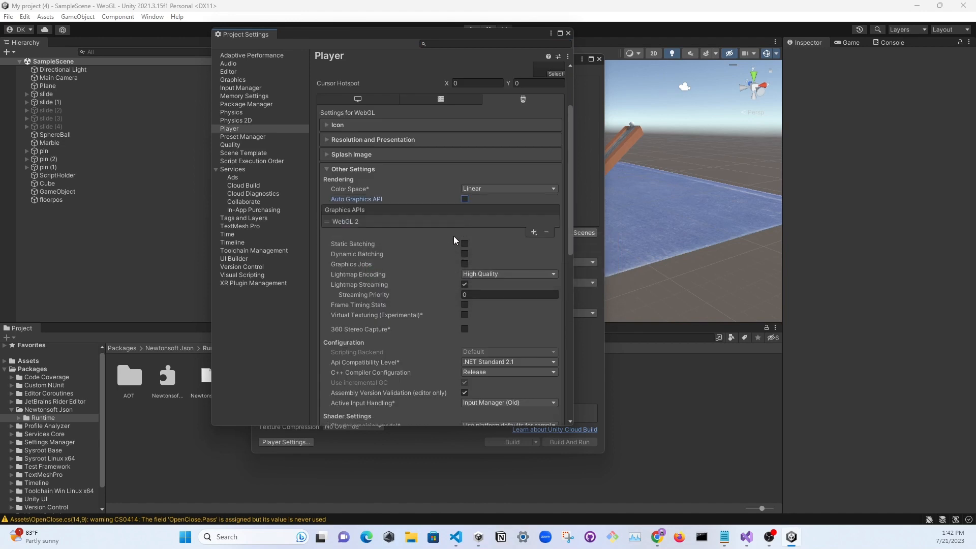
pyautogui.scroll(-8, 527, 372)
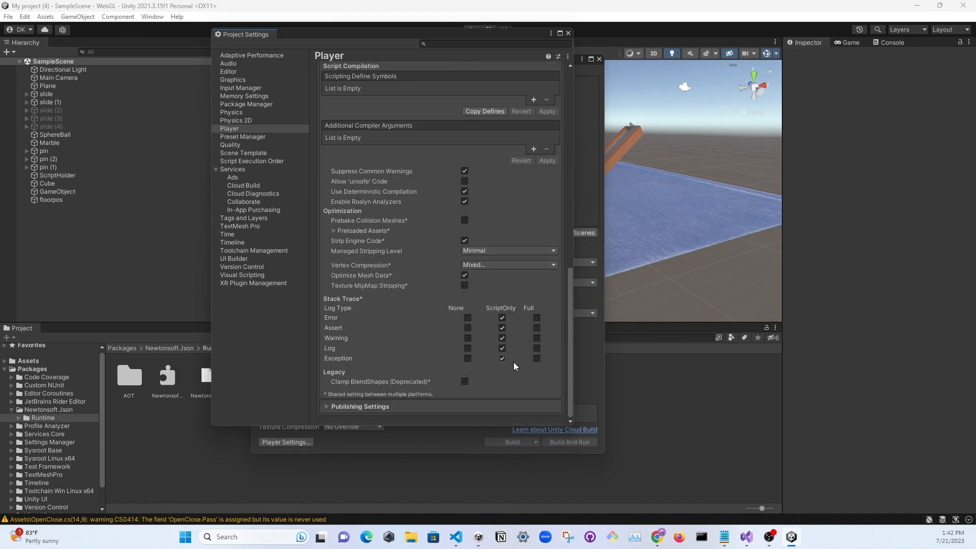
pyautogui.scroll(10, 514, 362)
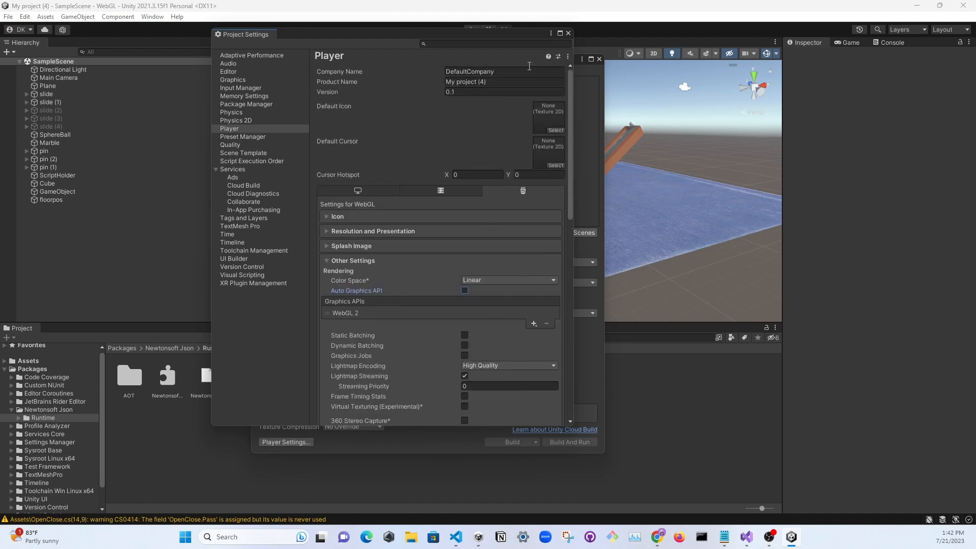
pyautogui.click(568, 33)
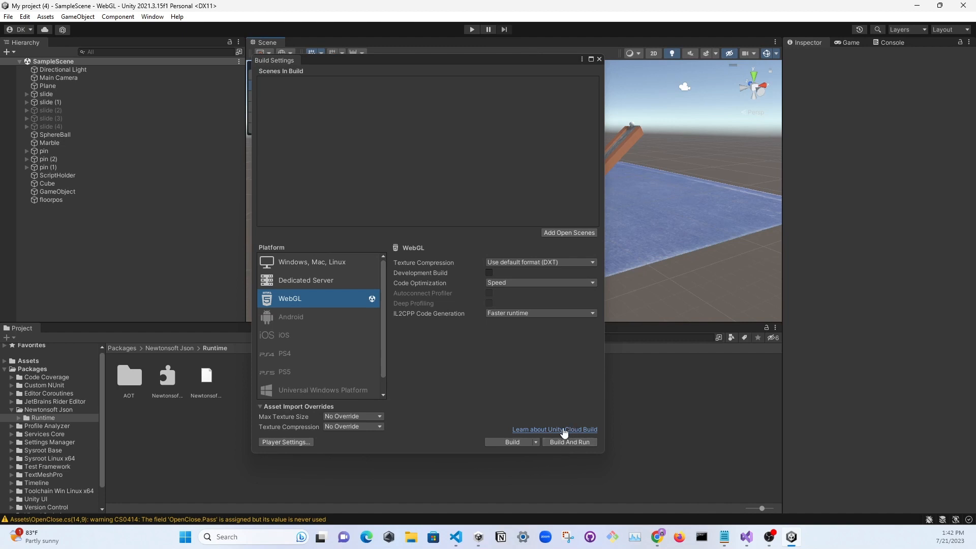
# Start the WebGL build and browse to the My project (4) folder inside Unity Projects for its output
pyautogui.click(503, 442)
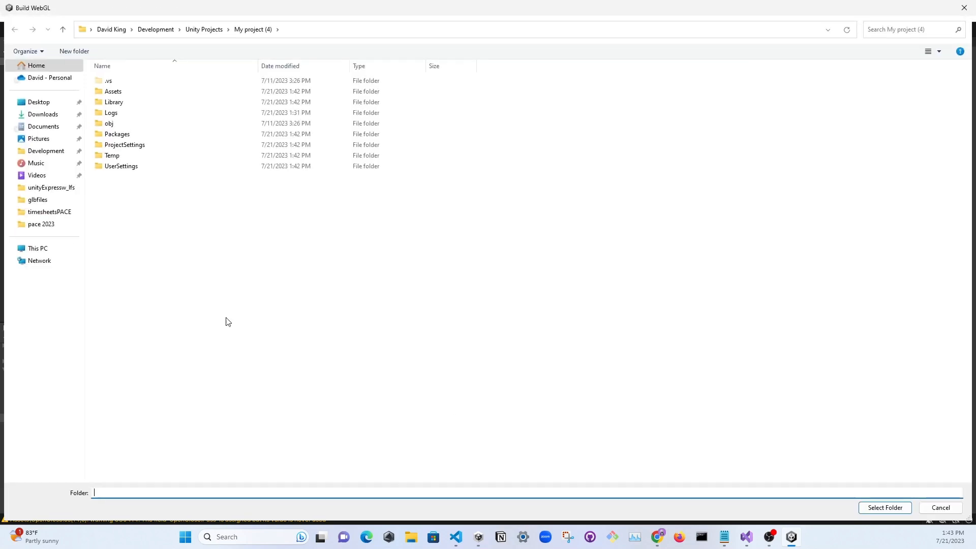
pyautogui.click(205, 29)
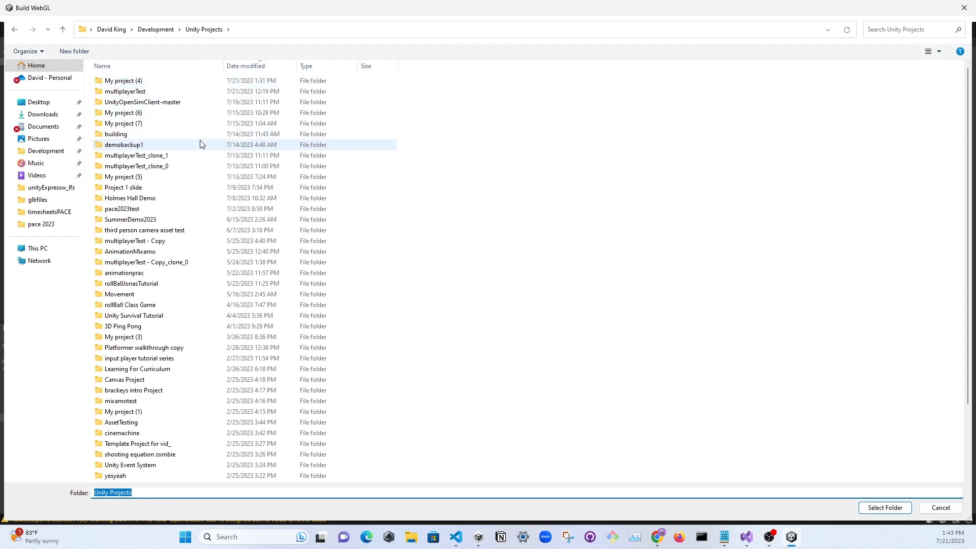
pyautogui.doubleClick(154, 81)
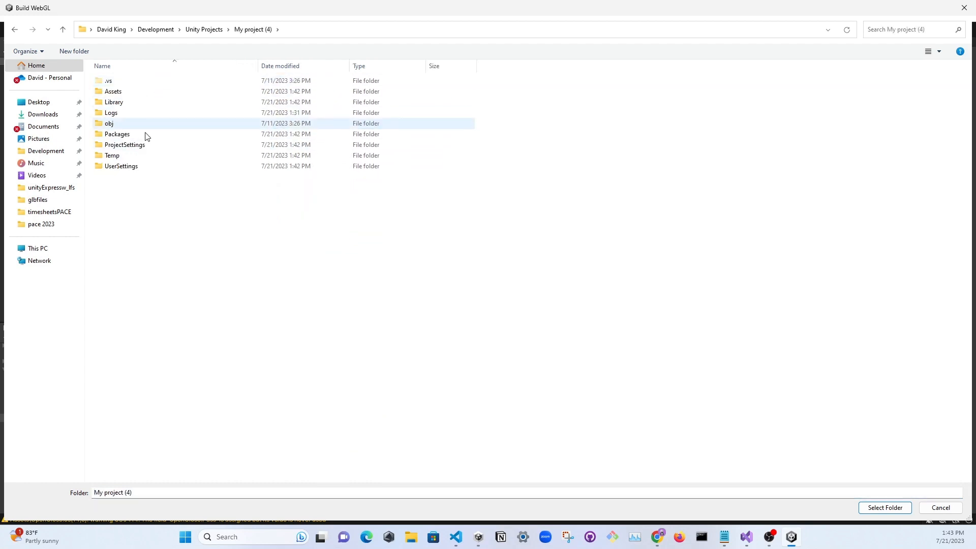
# Create a folder named projectBuilds inside My project (4) and select it as the WebGL build's output folder
pyautogui.rightClick(142, 197)
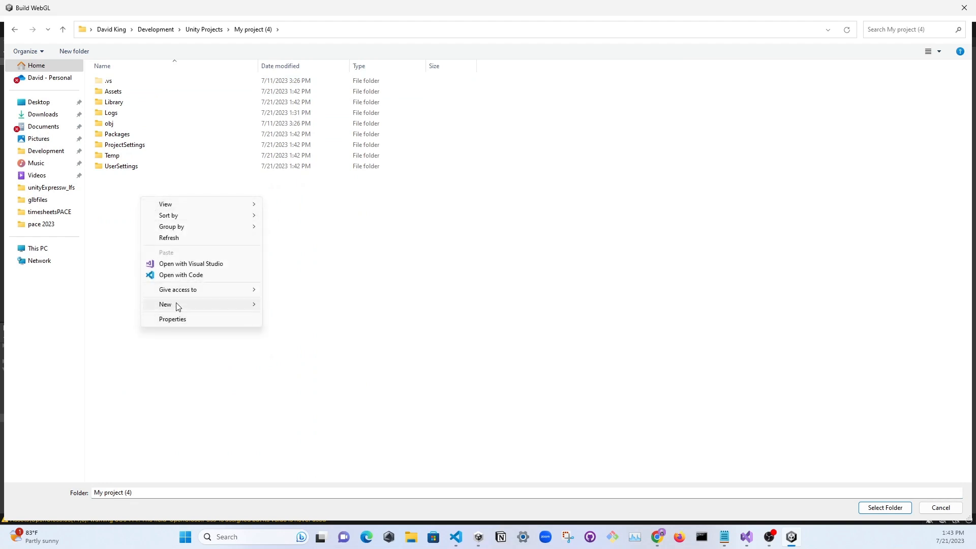
pyautogui.moveTo(178, 305)
pyautogui.click(388, 218)
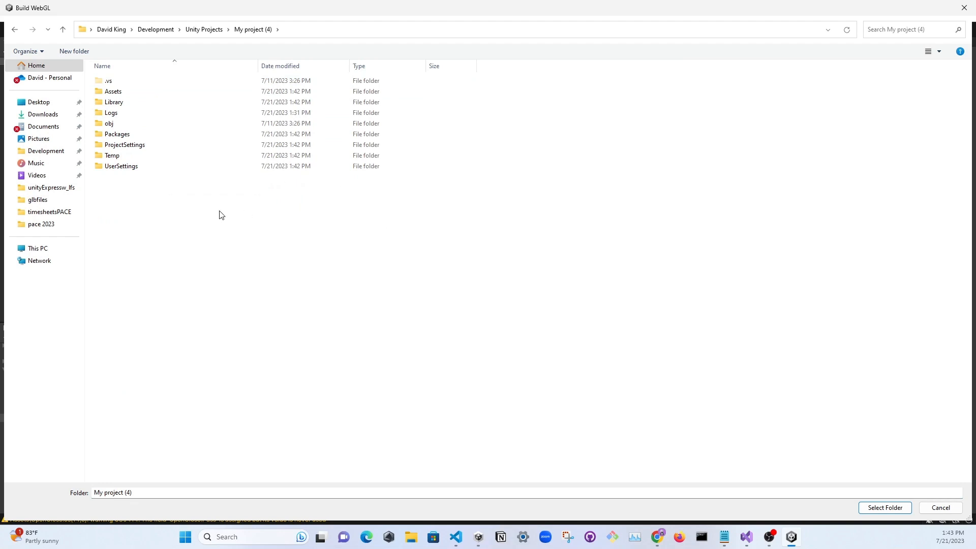
pyautogui.rightClick(219, 211)
pyautogui.moveTo(259, 331)
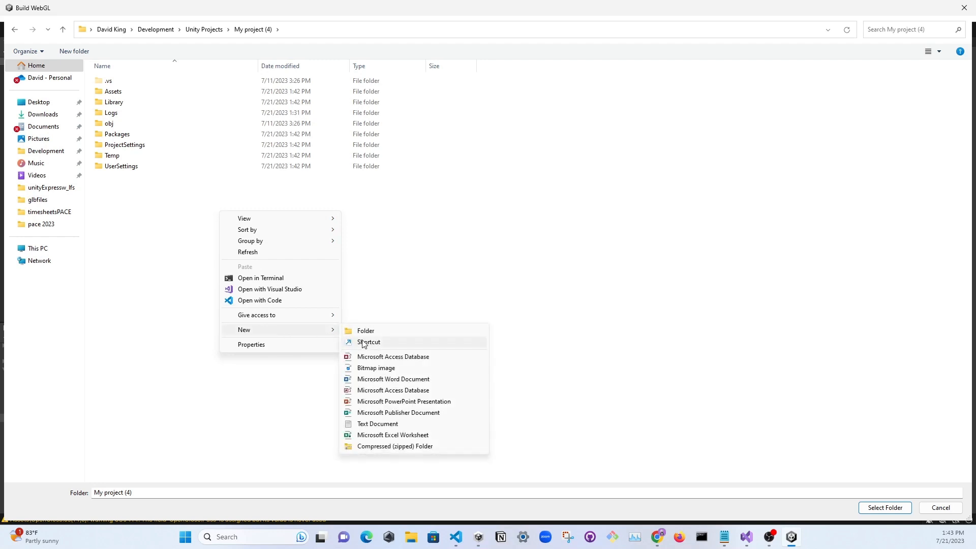
pyautogui.click(377, 331)
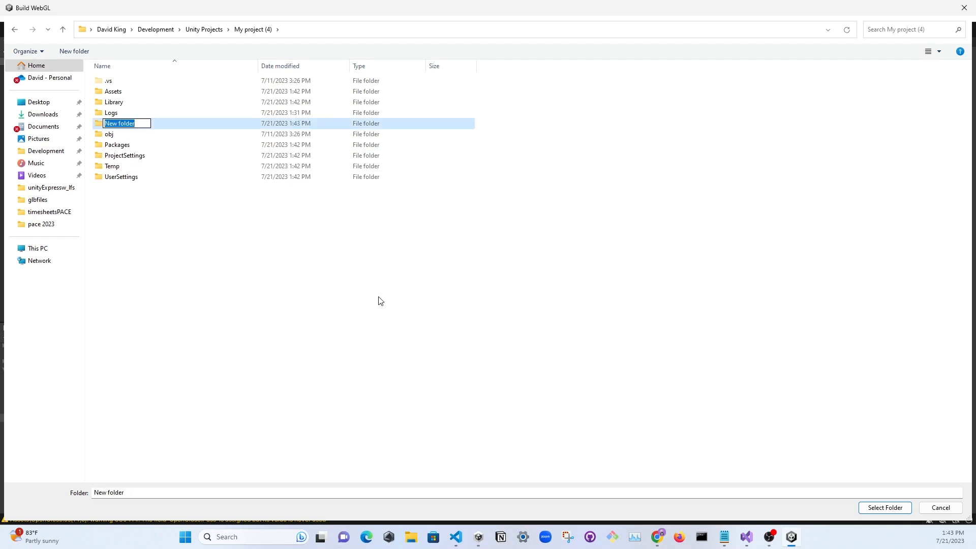
pyautogui.write('projectBuilds')
pyautogui.press('Return')
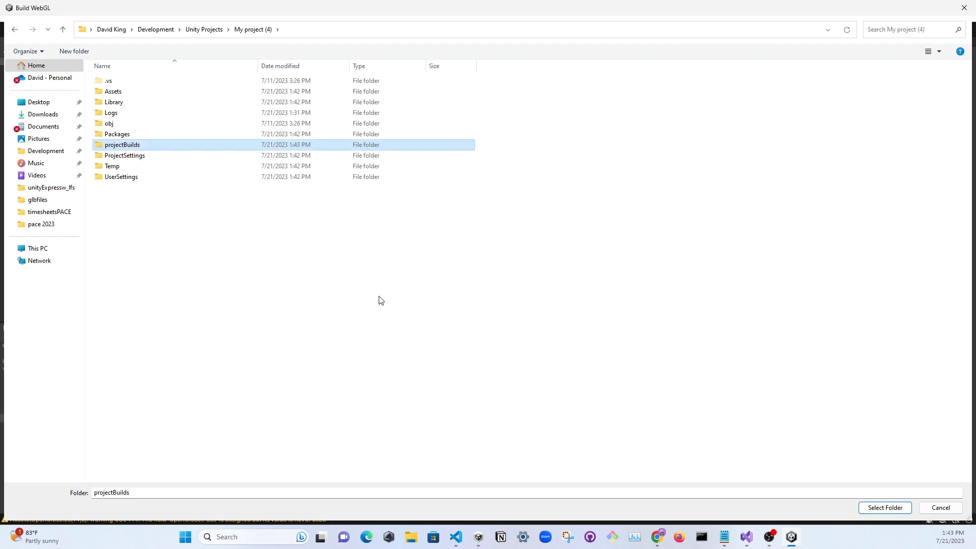
pyautogui.doubleClick(141, 145)
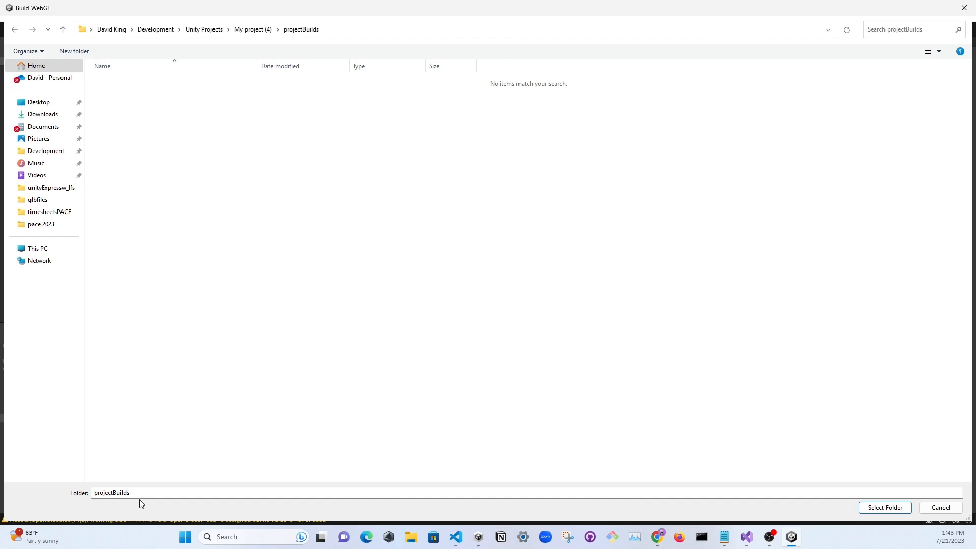
pyautogui.click(883, 508)
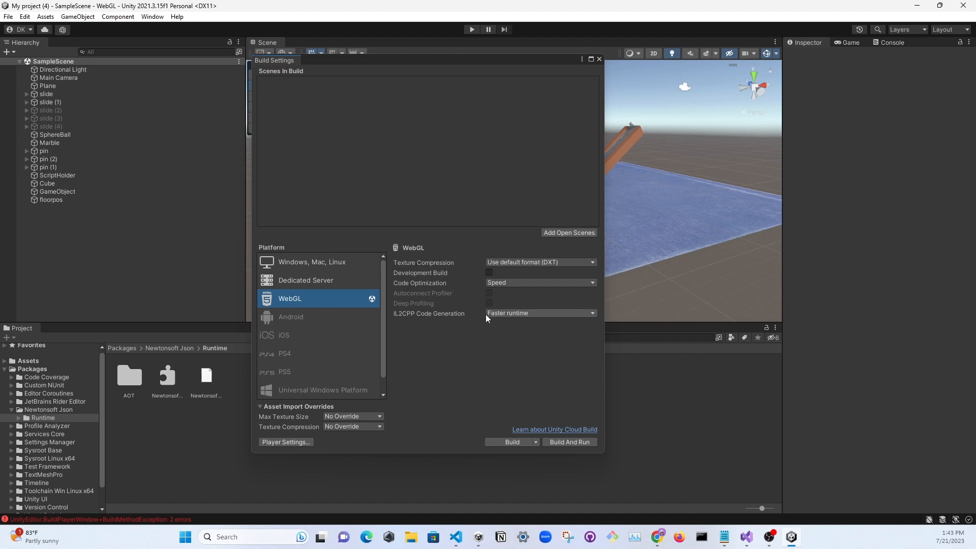
# Close Build Settings, widen the Console beside the Scene view, and examine each build error listed in it
pyautogui.click(600, 59)
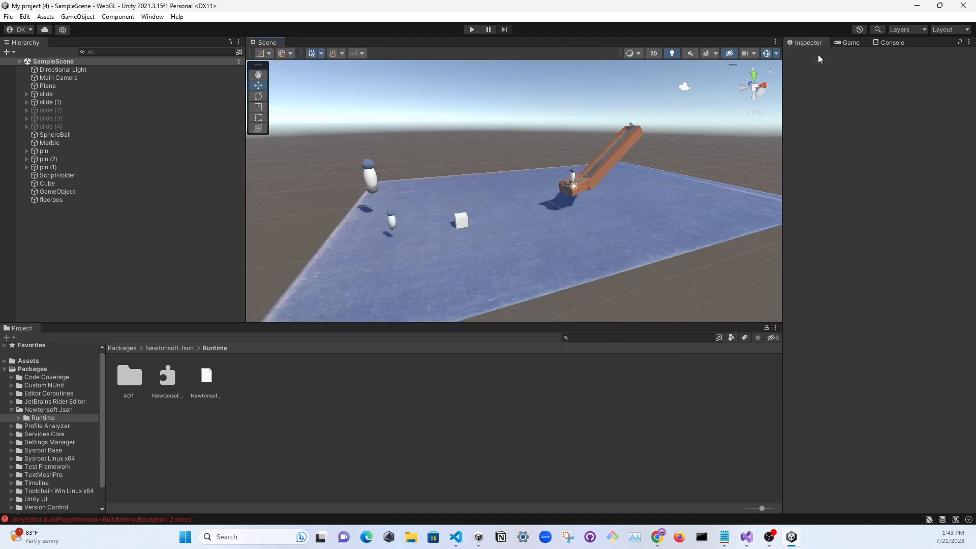
pyautogui.click(880, 46)
pyautogui.click(882, 66)
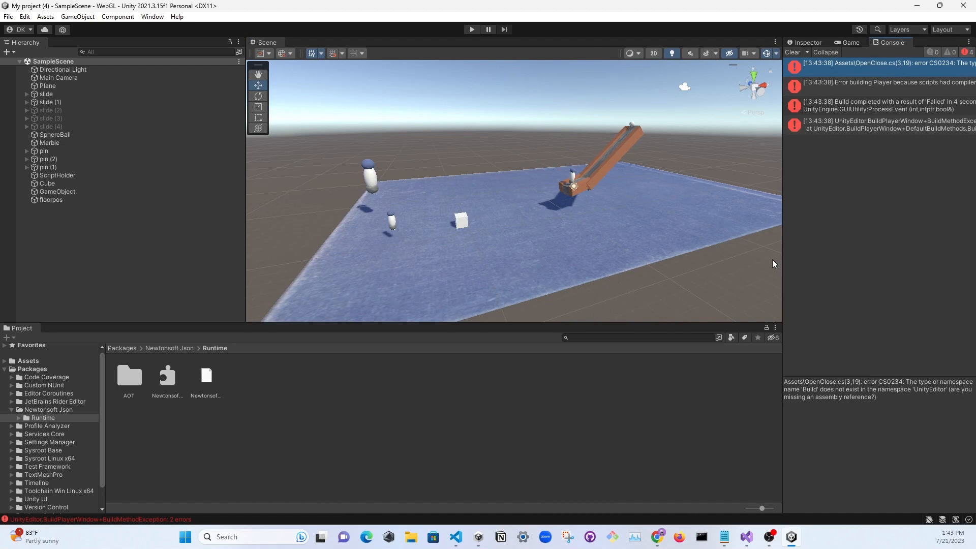
pyautogui.moveTo(782, 254); pyautogui.dragTo(566, 125)
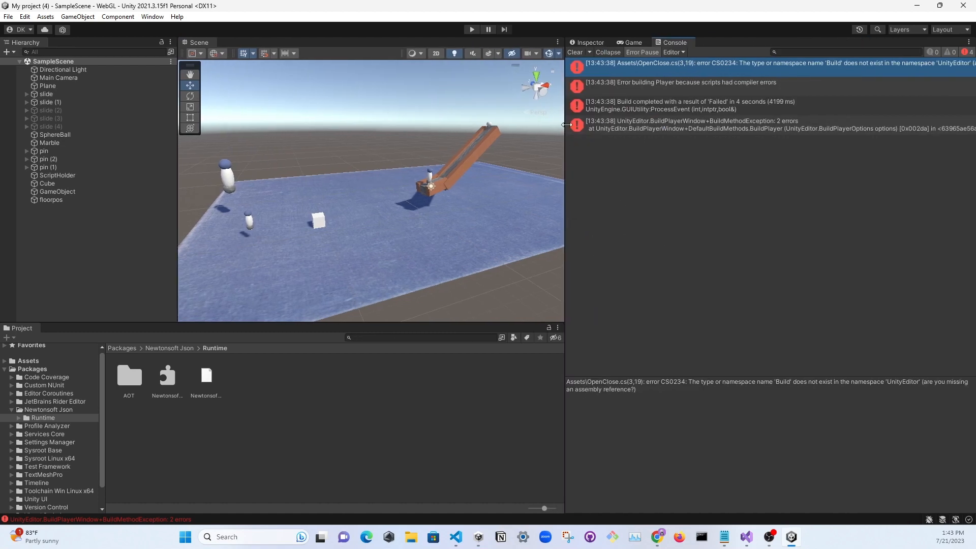
pyautogui.click(610, 85)
pyautogui.click(646, 111)
pyautogui.click(651, 127)
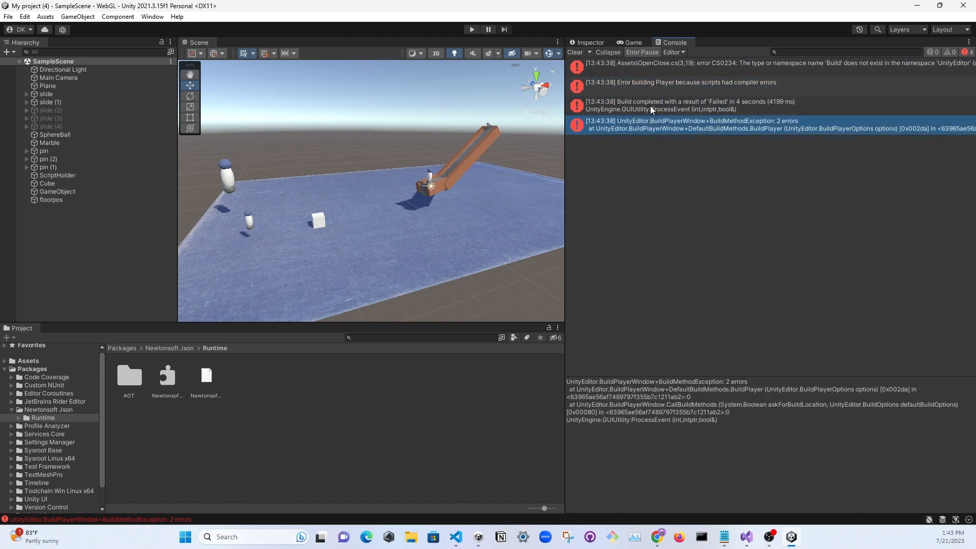
pyautogui.click(657, 69)
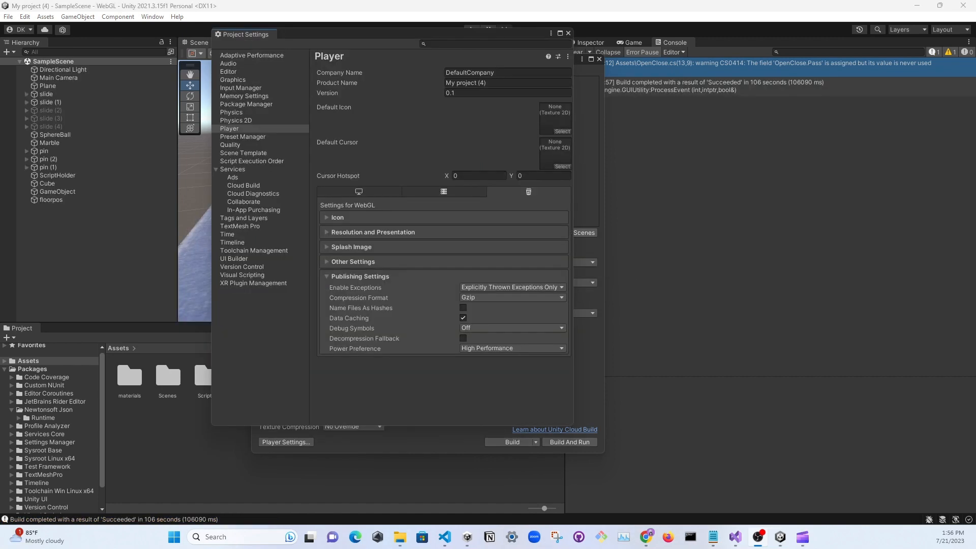
pyautogui.click(569, 33)
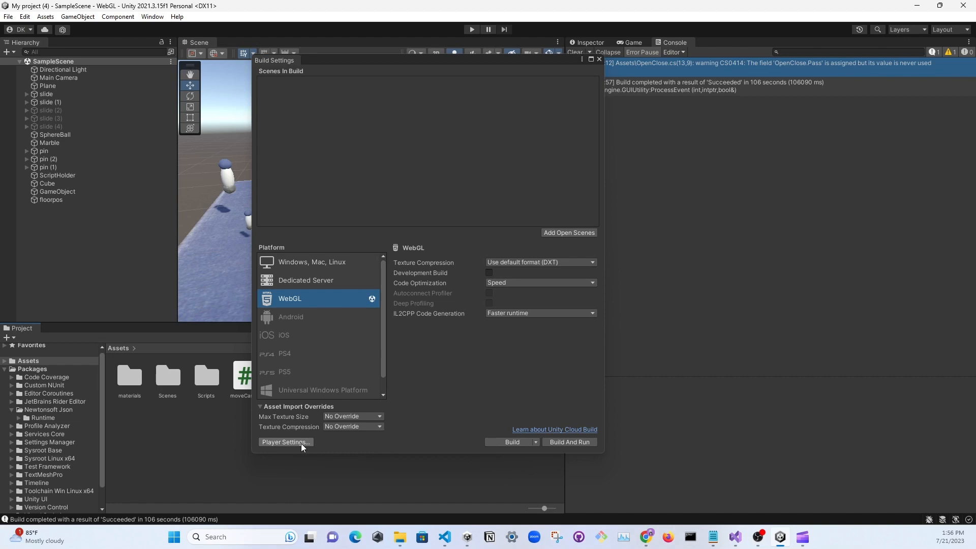
pyautogui.click(286, 442)
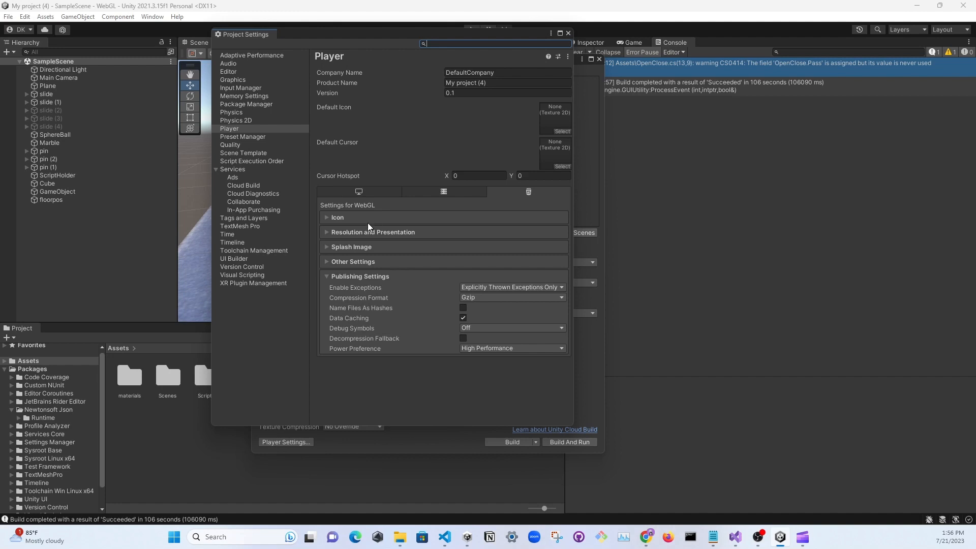
pyautogui.click(356, 276)
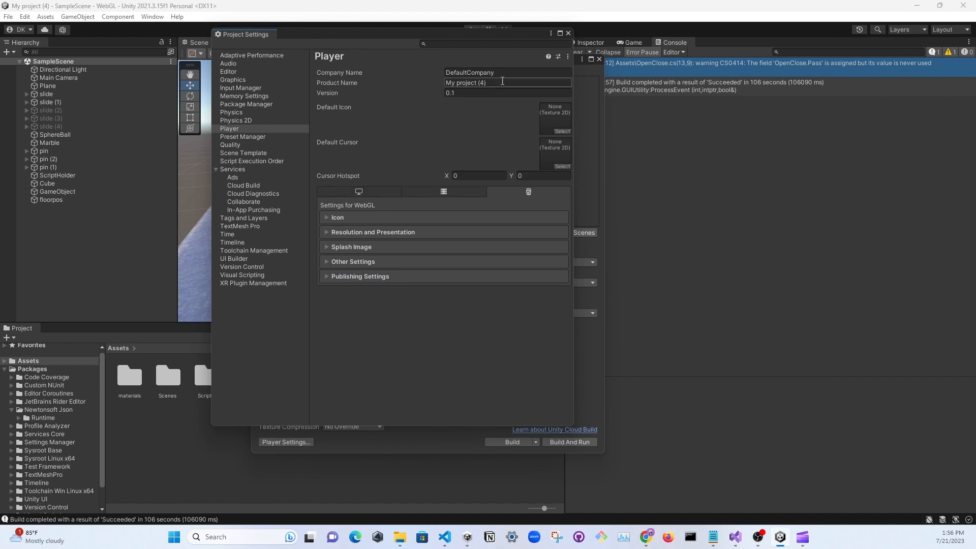
pyautogui.click(568, 33)
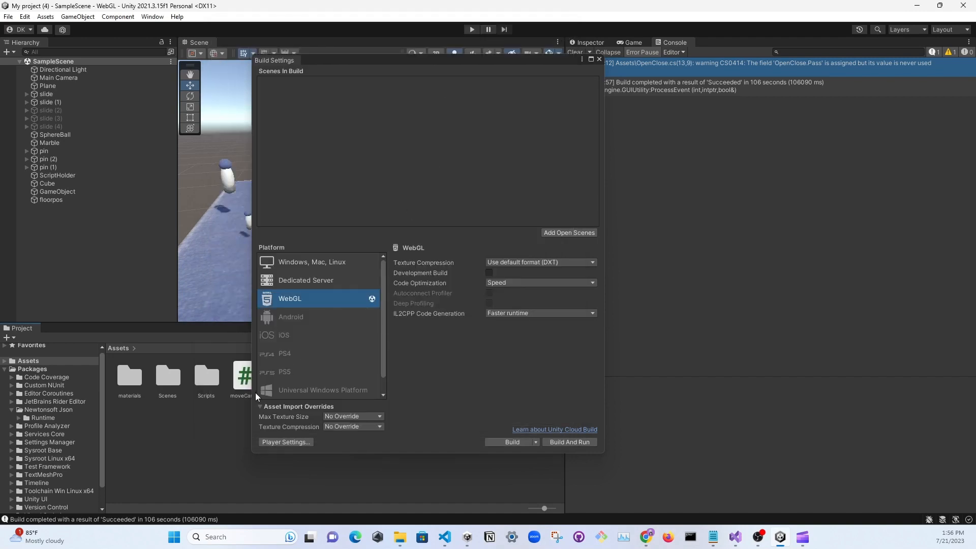
# Set the Compression Format in the WebGL Publishing Settings to Disabled and close Project Settings
pyautogui.click(288, 445)
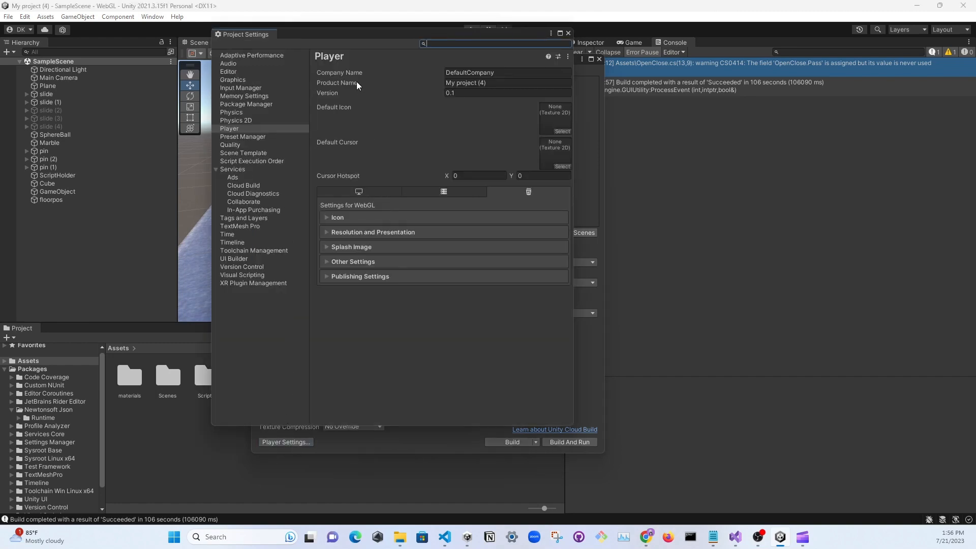
pyautogui.click(329, 279)
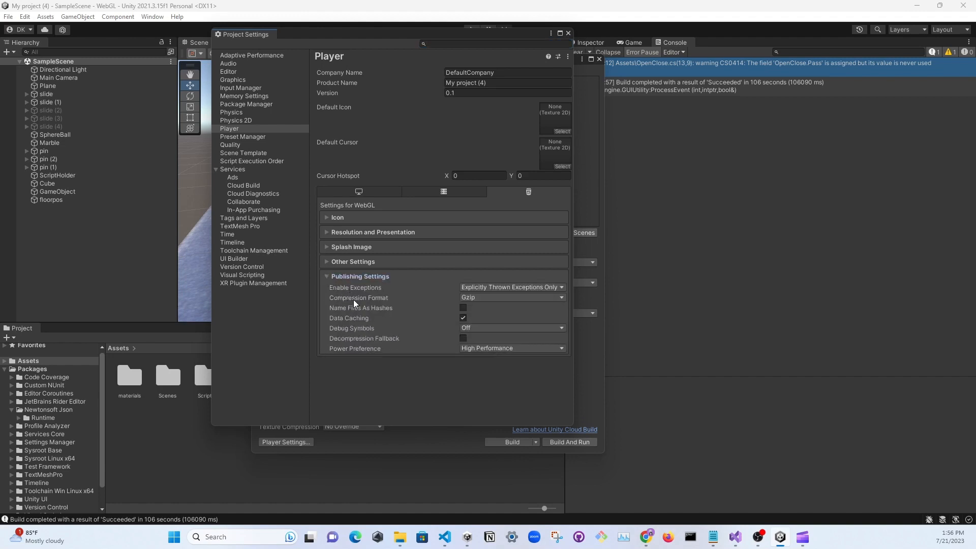
pyautogui.click(482, 299)
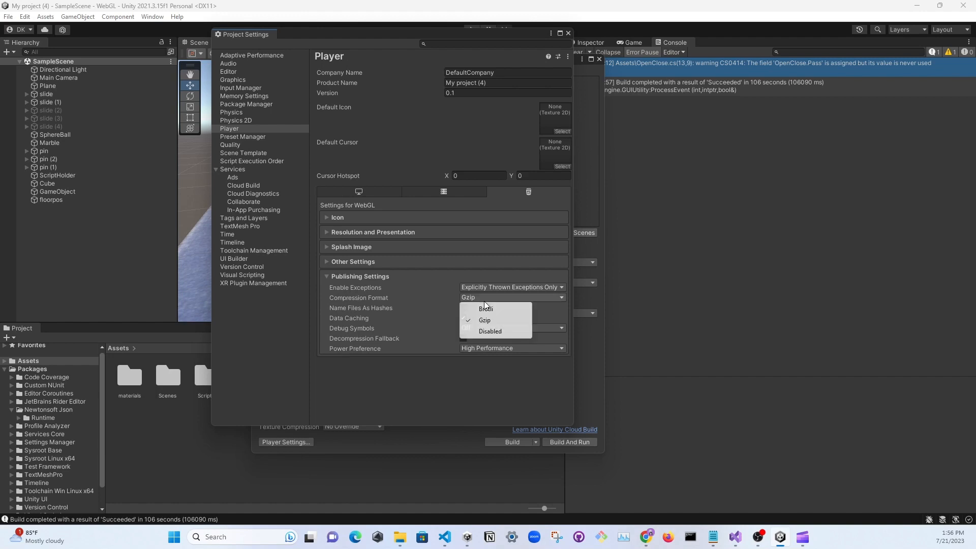
pyautogui.click(440, 303)
pyautogui.click(467, 299)
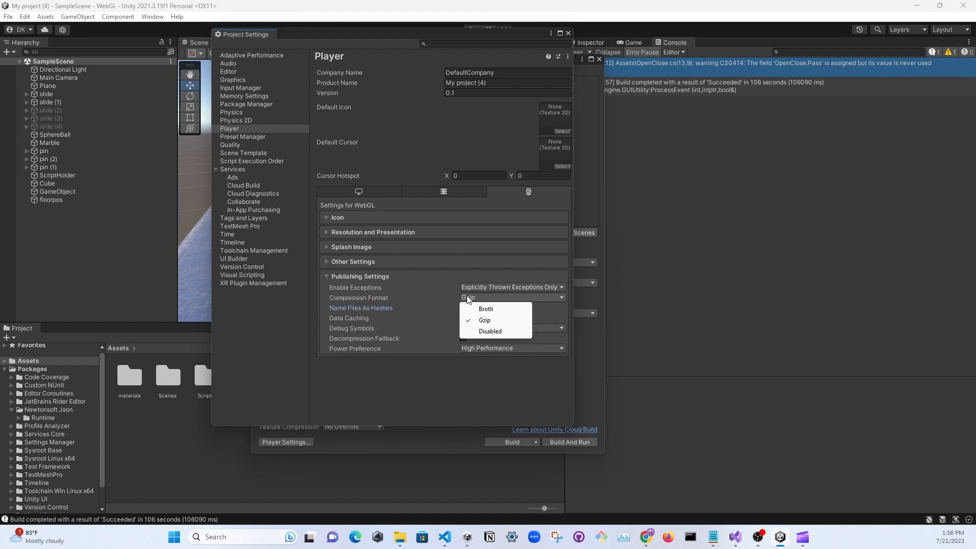
pyautogui.click(483, 331)
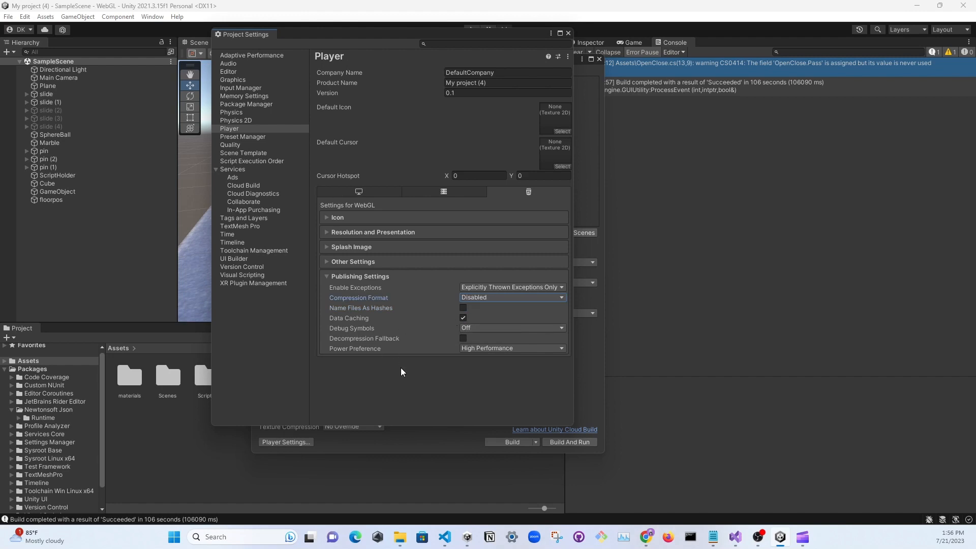
pyautogui.click(568, 33)
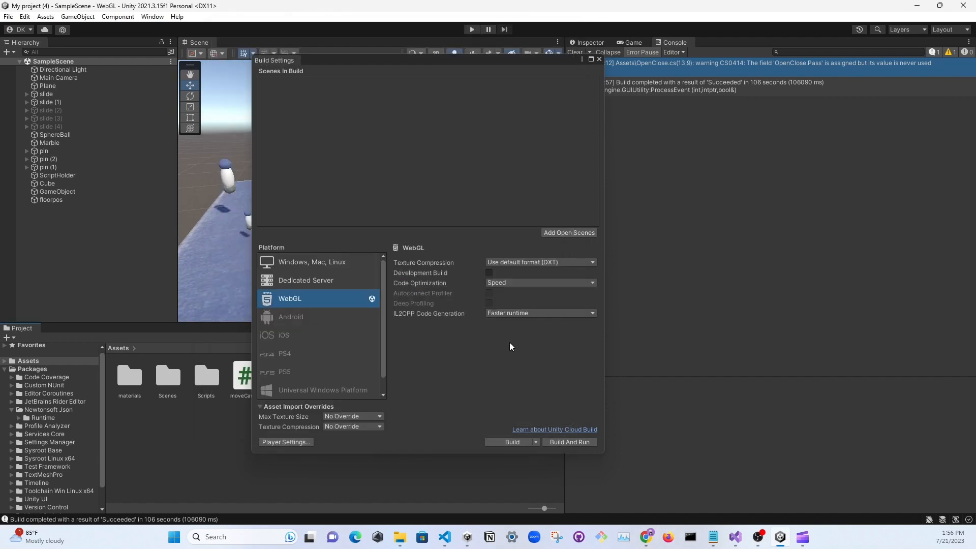
pyautogui.click(497, 440)
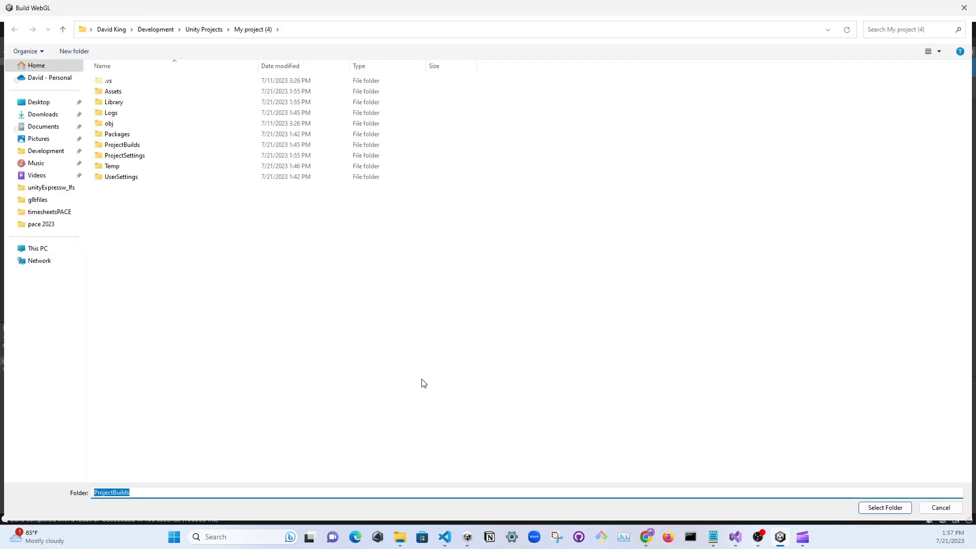
pyautogui.doubleClick(129, 145)
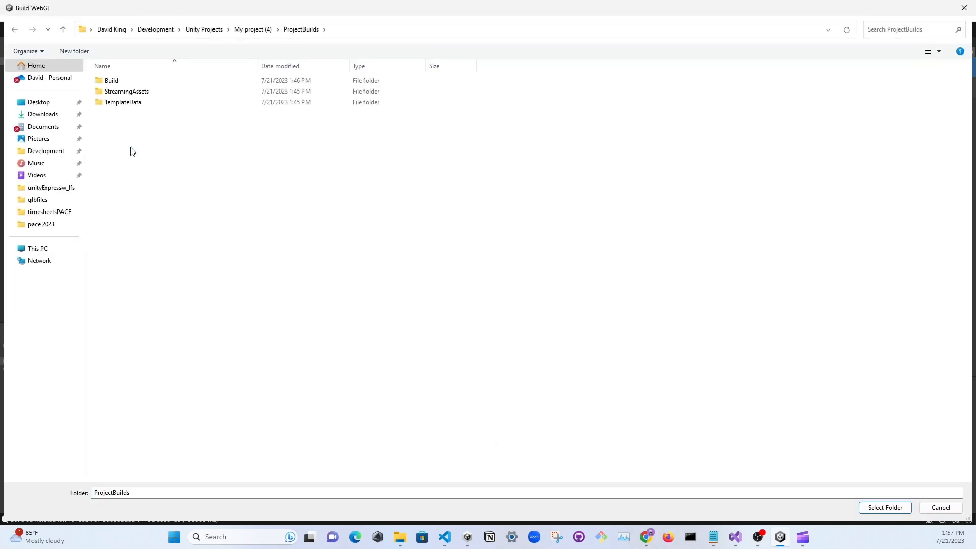
pyautogui.click(250, 29)
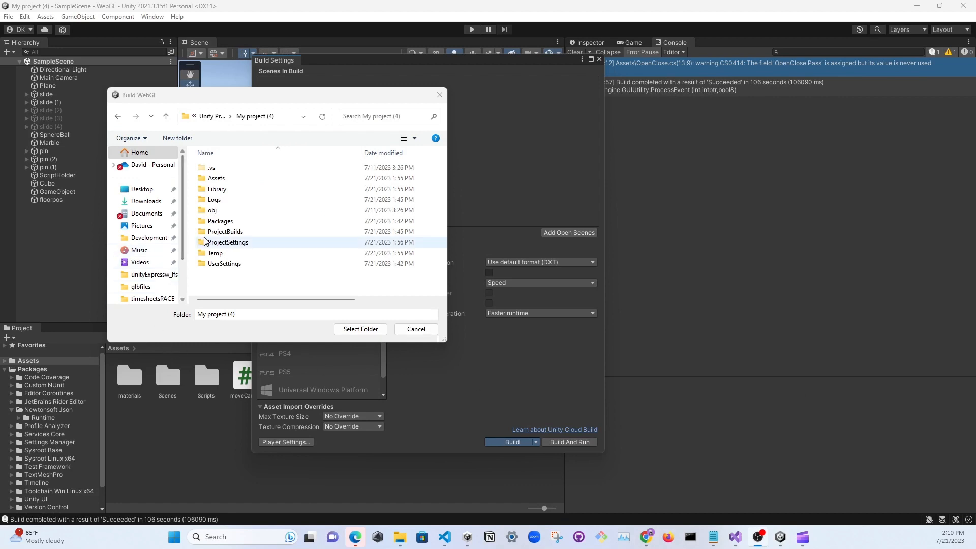
pyautogui.click(440, 95)
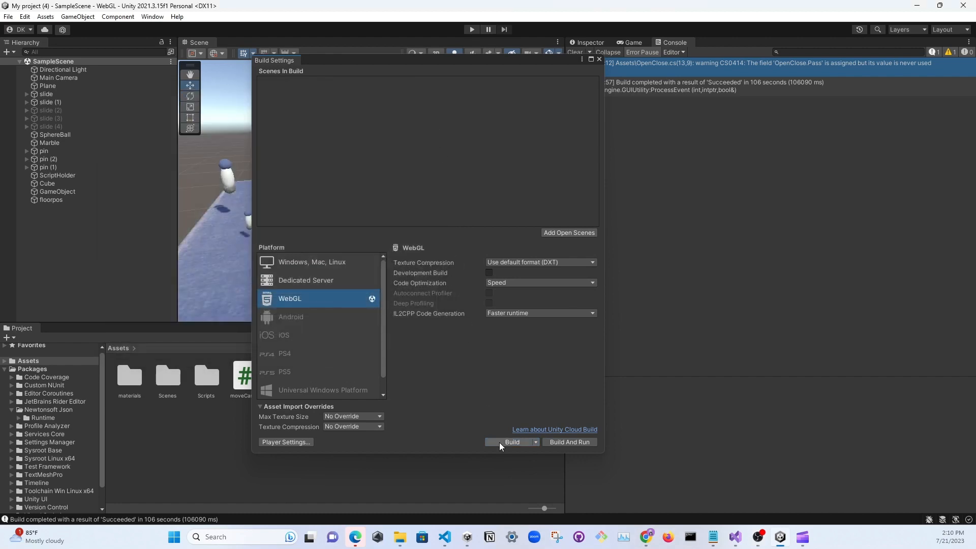
# Start the WebGL build and create a folder named ProjectBuild2 inside My project (4) for its output
pyautogui.click(500, 443)
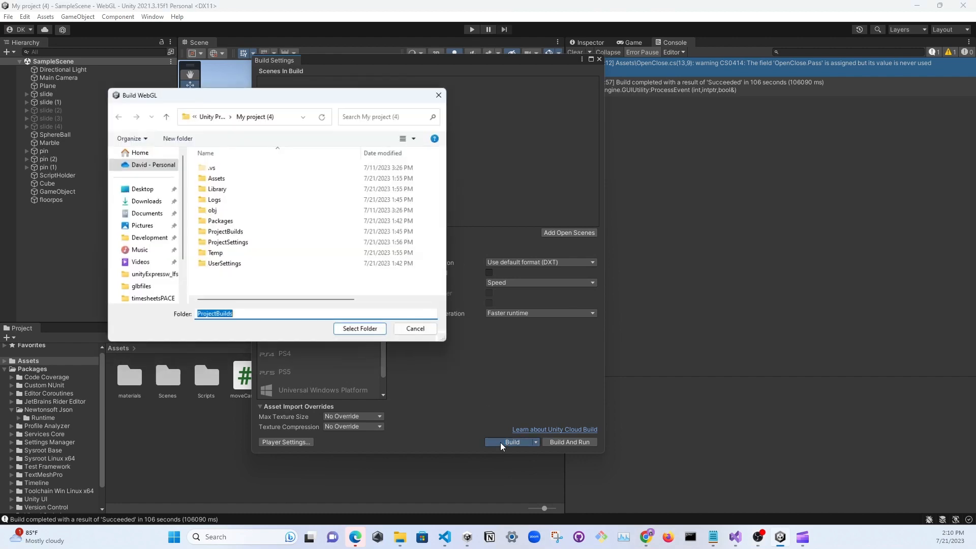
pyautogui.rightClick(256, 237)
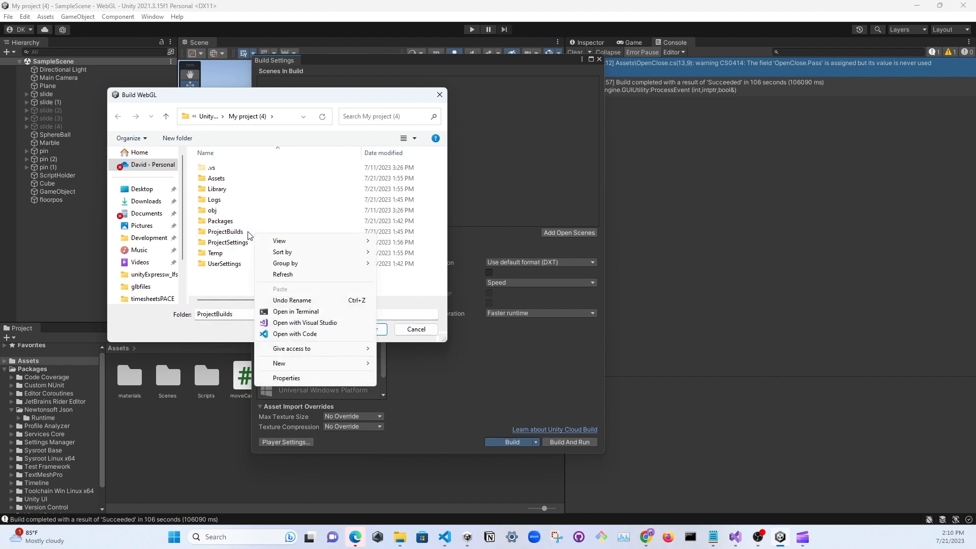
pyautogui.click(239, 234)
pyautogui.rightClick(221, 235)
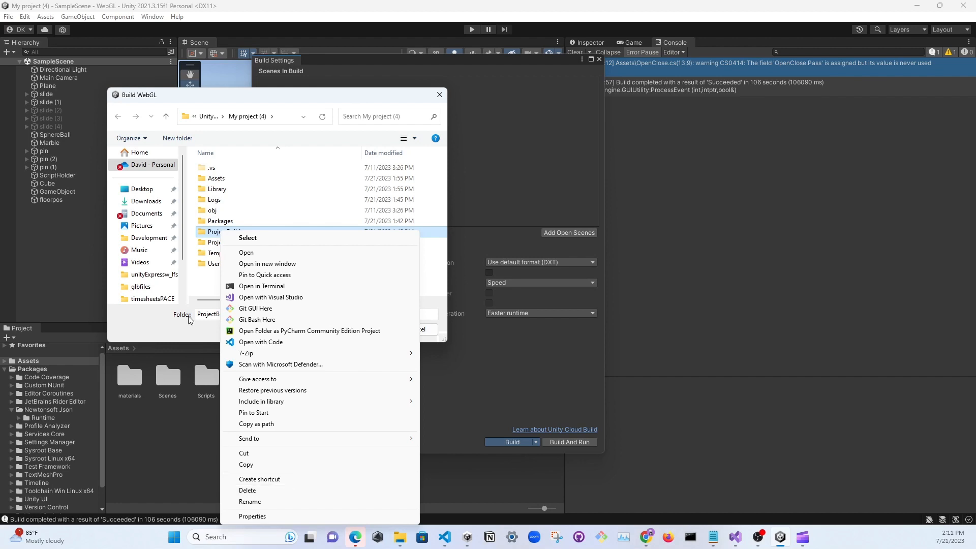
pyautogui.click(193, 274)
pyautogui.rightClick(249, 290)
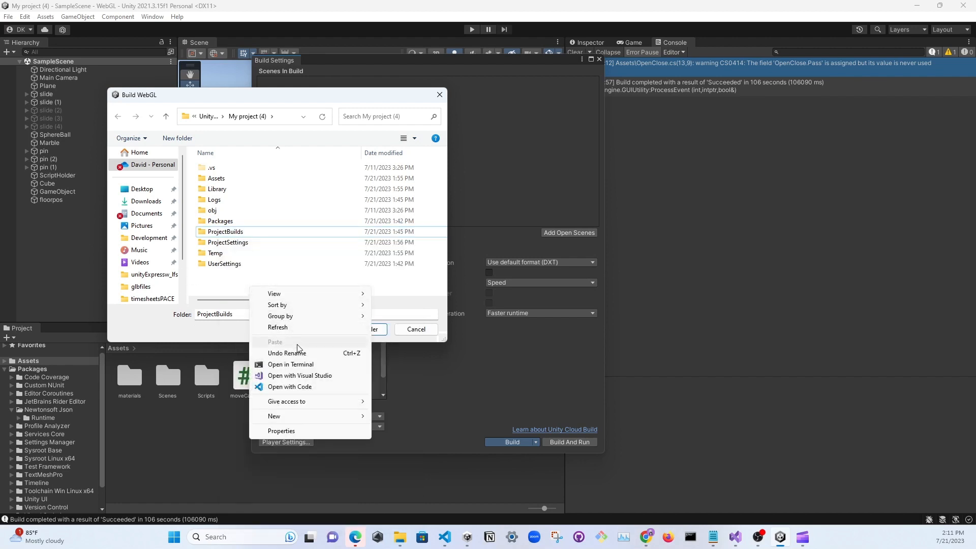
pyautogui.moveTo(321, 417)
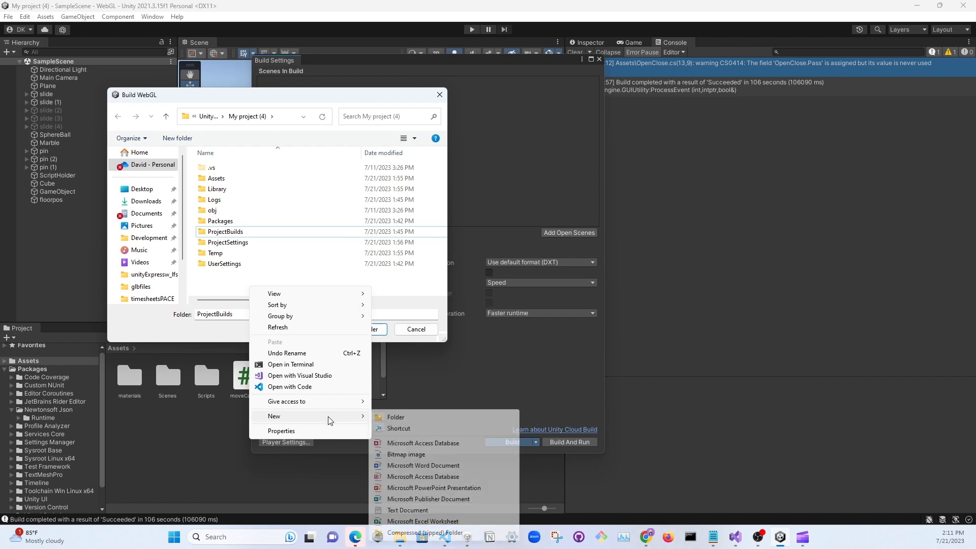
pyautogui.click(402, 418)
pyautogui.write('P')
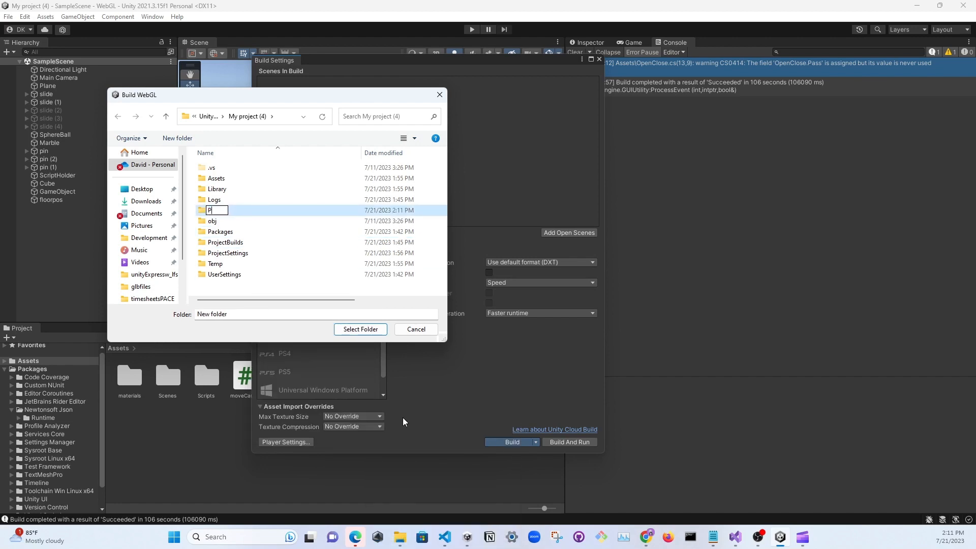
pyautogui.write('rojectBuild2')
pyautogui.press('Return')
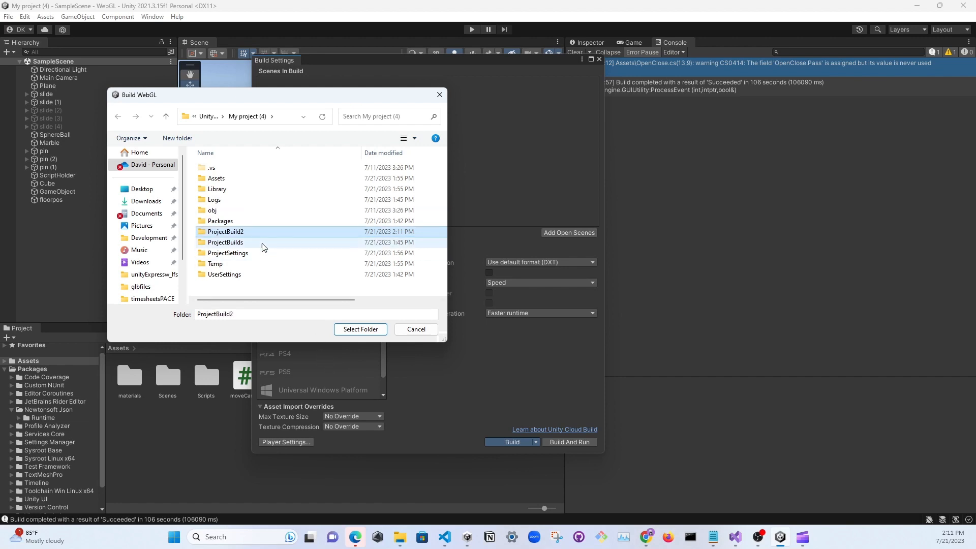
# Choose the ProjectBuild2 folder as the output location and run the WebGL build
pyautogui.click(251, 232)
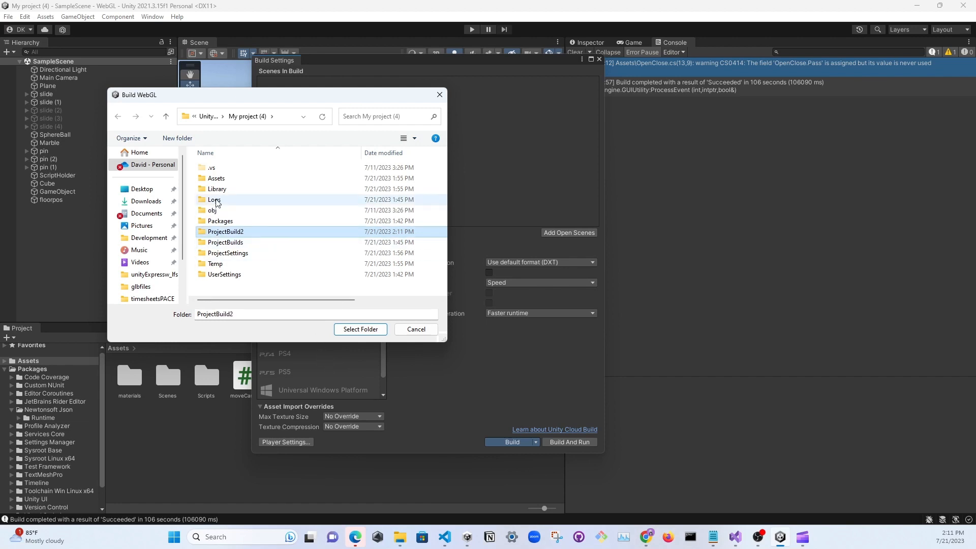
pyautogui.click(291, 234)
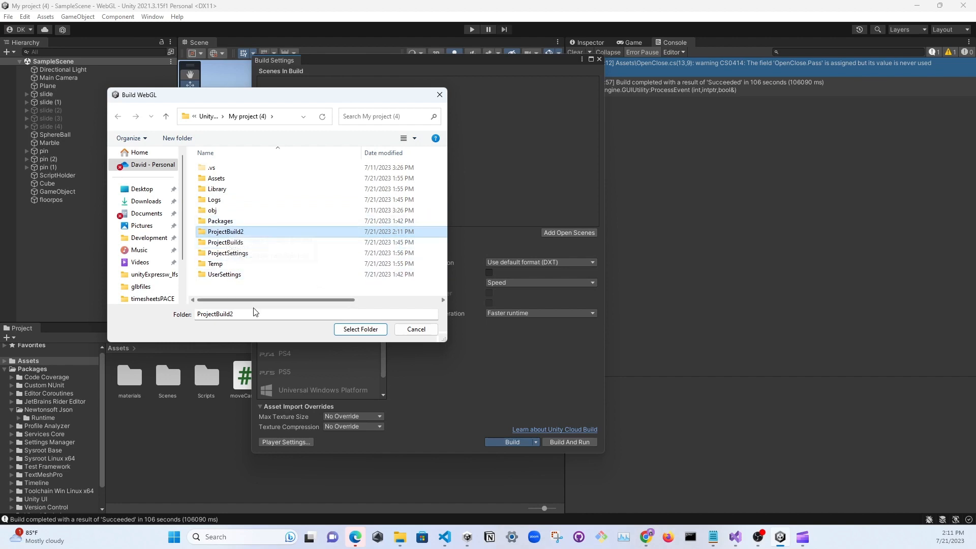
pyautogui.click(360, 329)
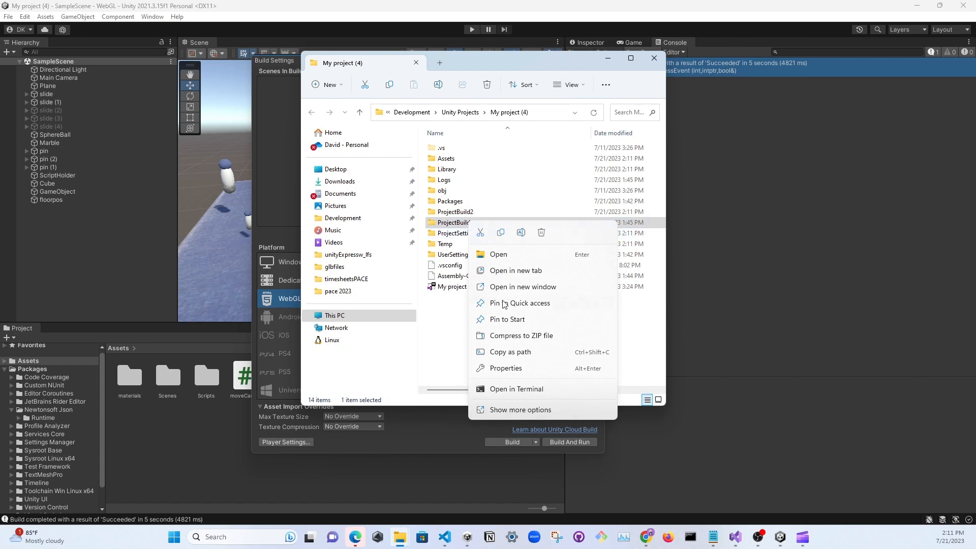
# In File Explorer, check the contents of the ProjectBuilds folder and delete that folder from My project (4)
pyautogui.click(498, 254)
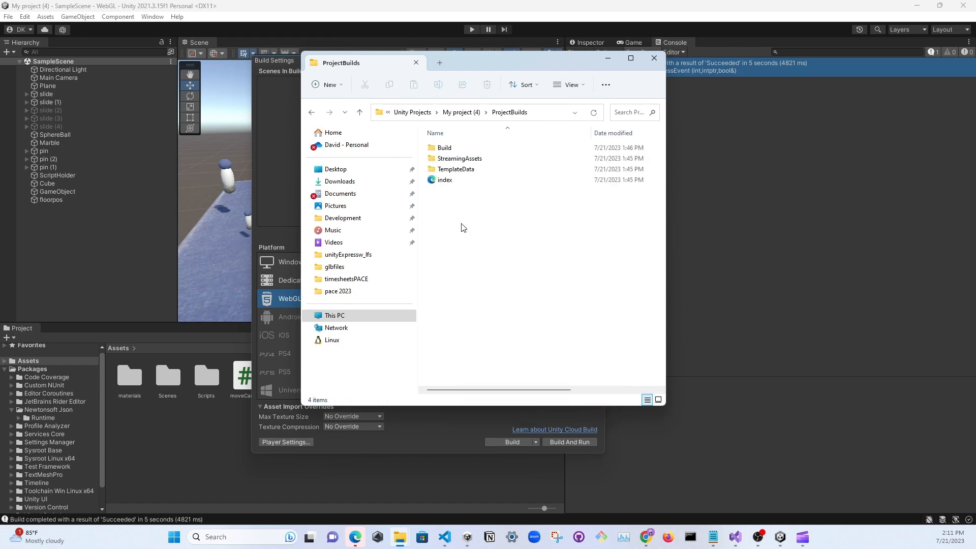
pyautogui.click(460, 112)
pyautogui.rightClick(460, 223)
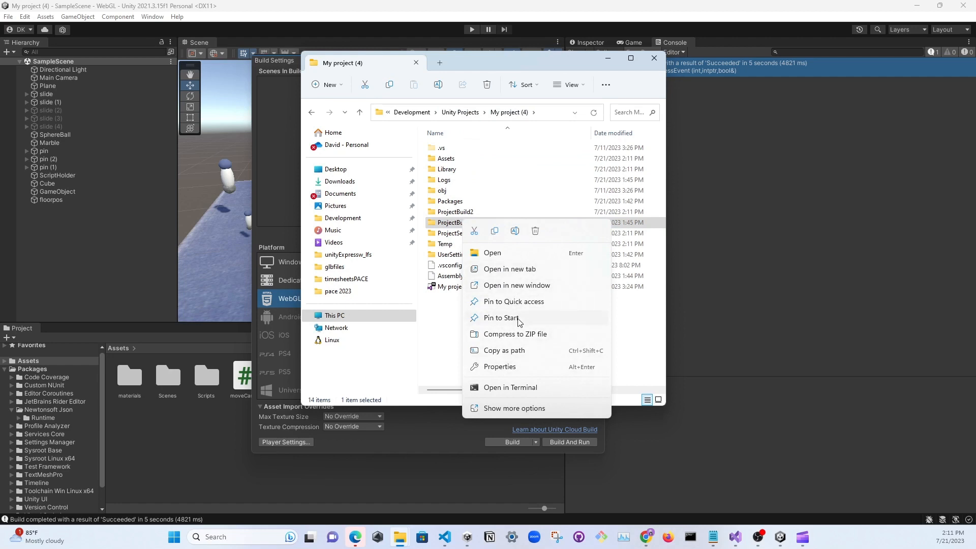
pyautogui.click(536, 232)
# Open the ProjectBuild2 folder and compress Build, StreamingAssets, TemplateData and index together into a ZIP file
pyautogui.click(443, 215)
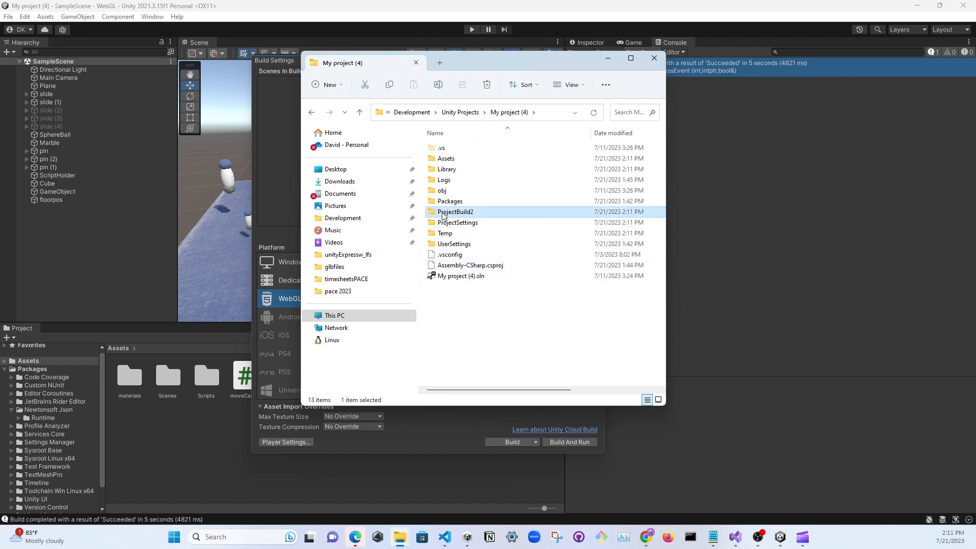
pyautogui.doubleClick(456, 212)
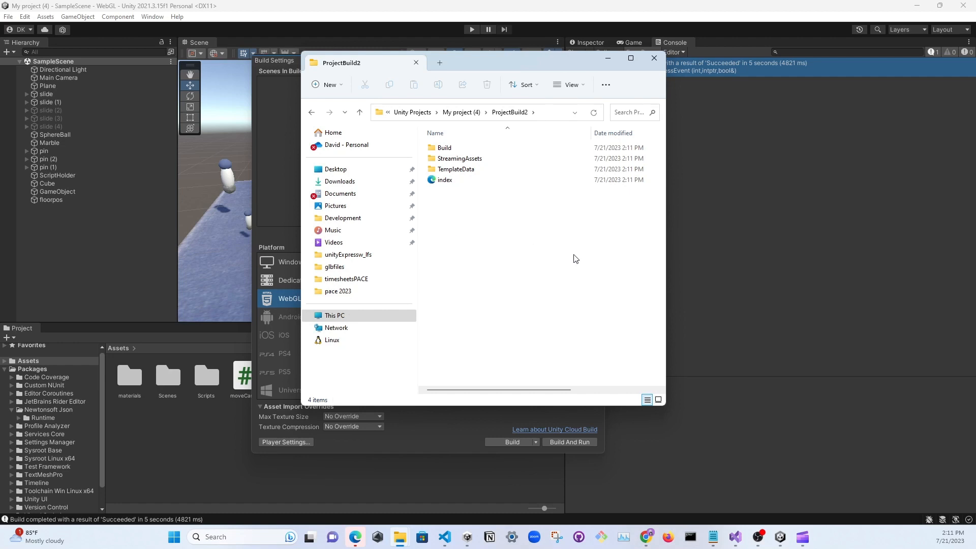
pyautogui.moveTo(577, 254); pyautogui.dragTo(435, 149)
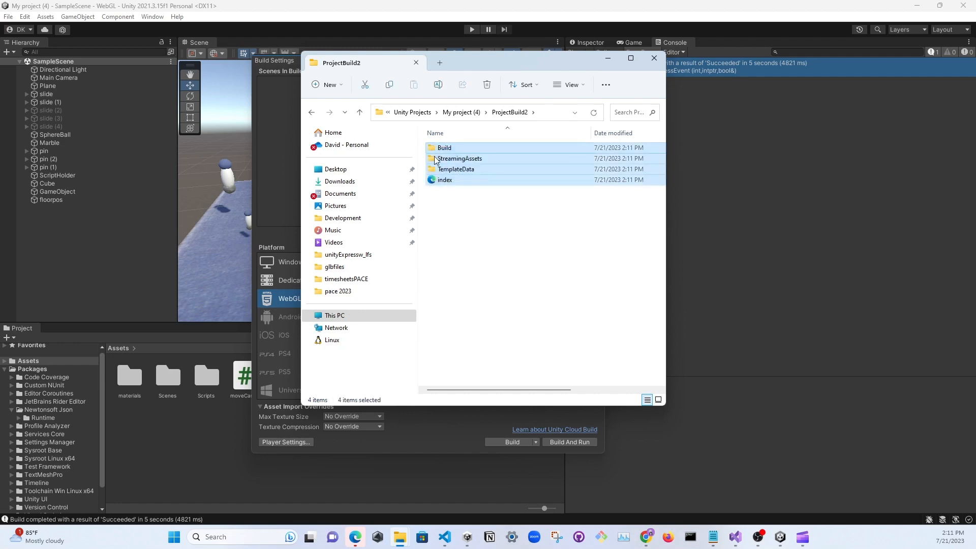
pyautogui.rightClick(467, 165)
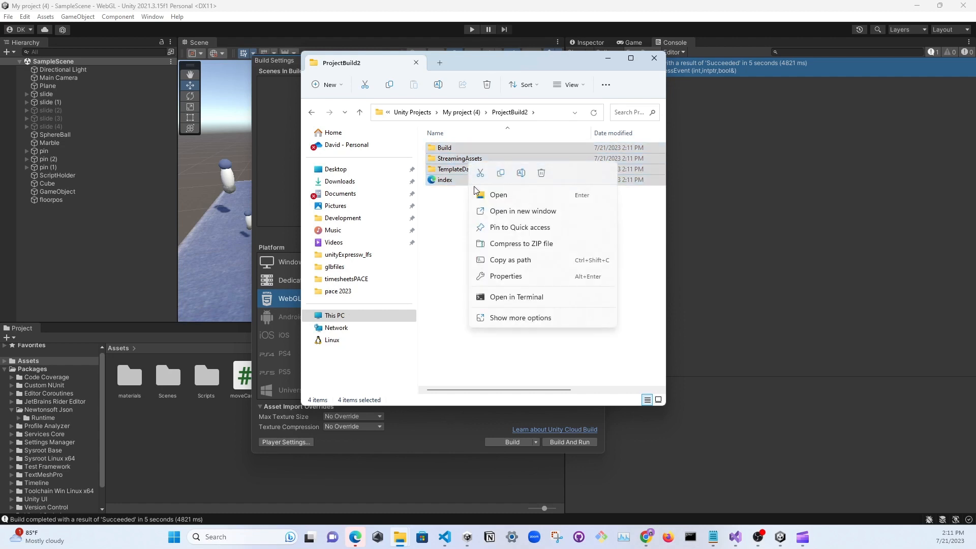
pyautogui.click(518, 247)
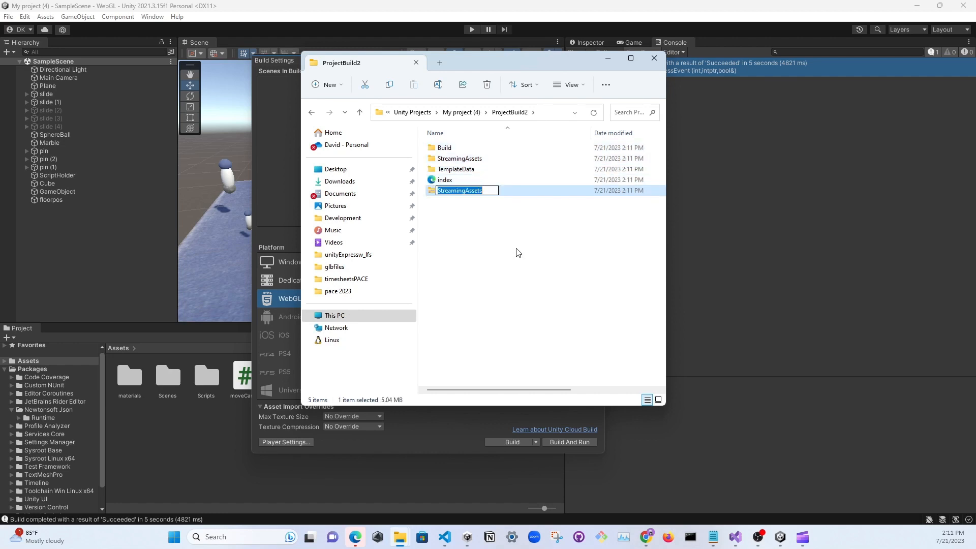
# Rename the new ZIP file in ProjectBuild2 as SlideGame
pyautogui.click(492, 217)
pyautogui.click(491, 219)
pyautogui.click(475, 191)
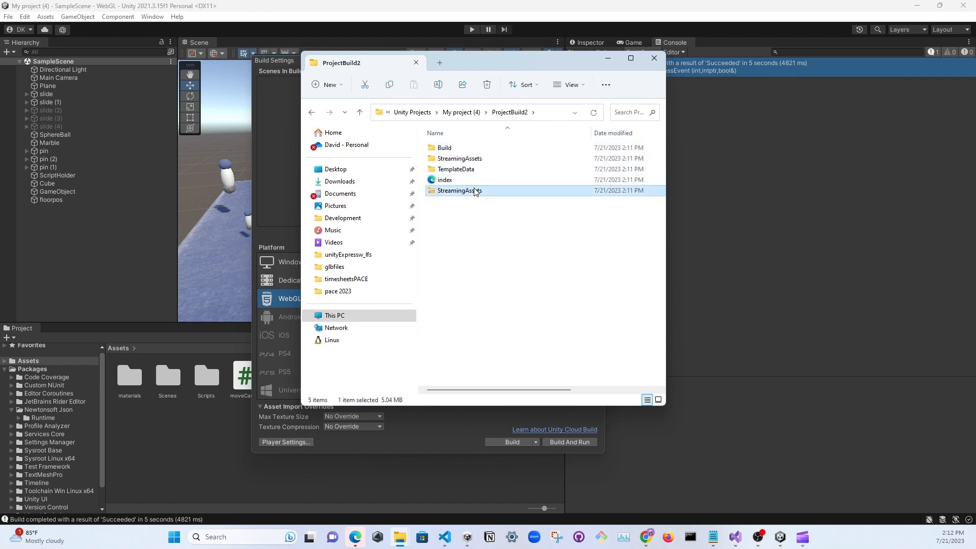
pyautogui.click(475, 191)
pyautogui.write('SlideGame')
pyautogui.press('Return')
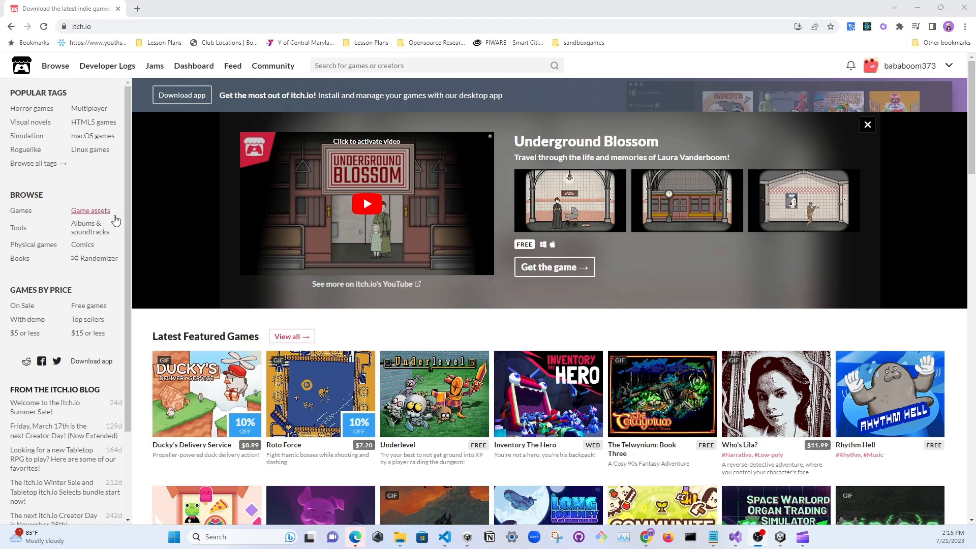
# Switch to itch.io in the browser and start uploading a new project from the account options
pyautogui.moveTo(259, 428)
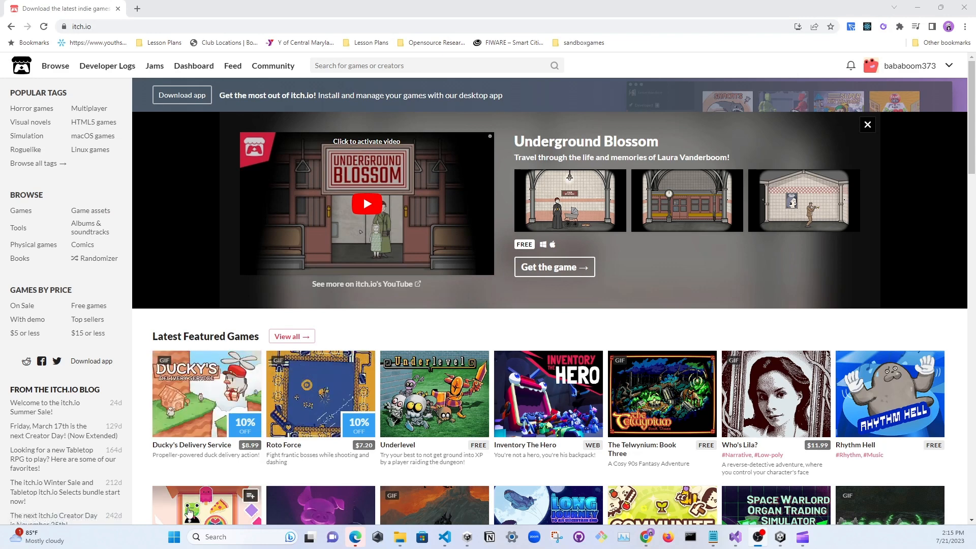
pyautogui.moveTo(182, 524)
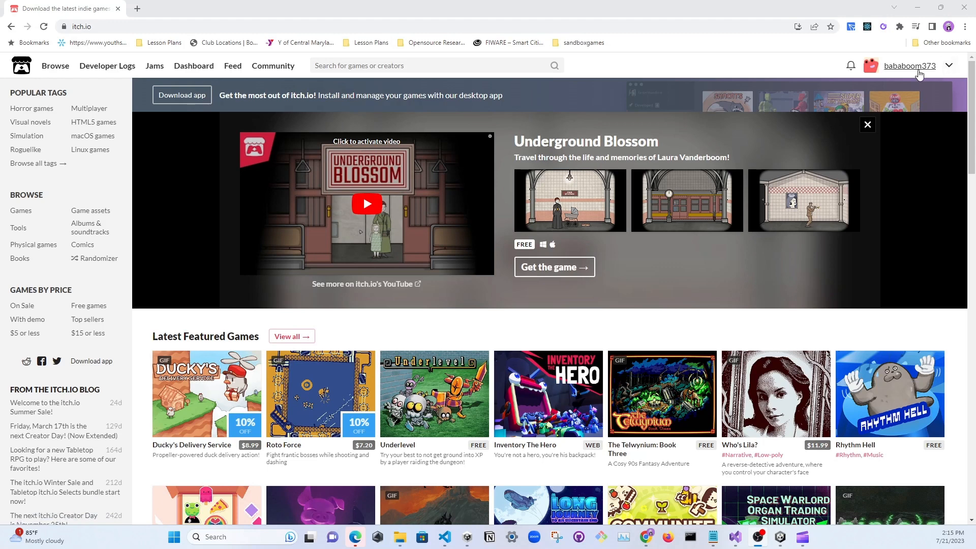
pyautogui.click(949, 68)
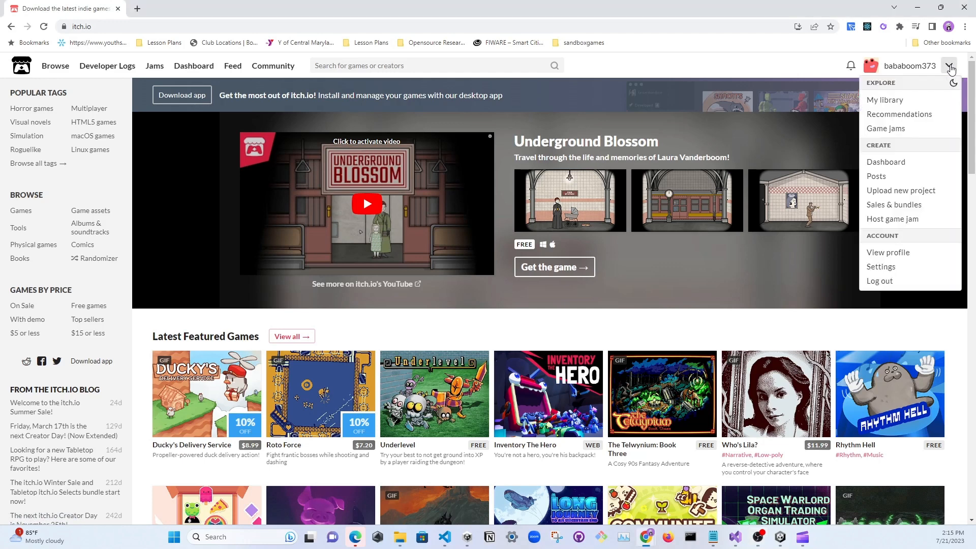
pyautogui.click(818, 67)
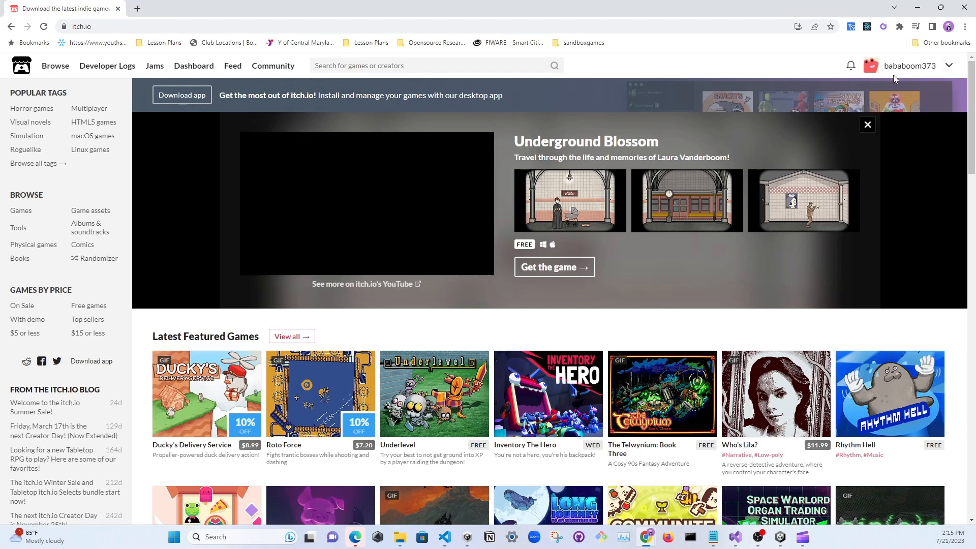
pyautogui.click(949, 68)
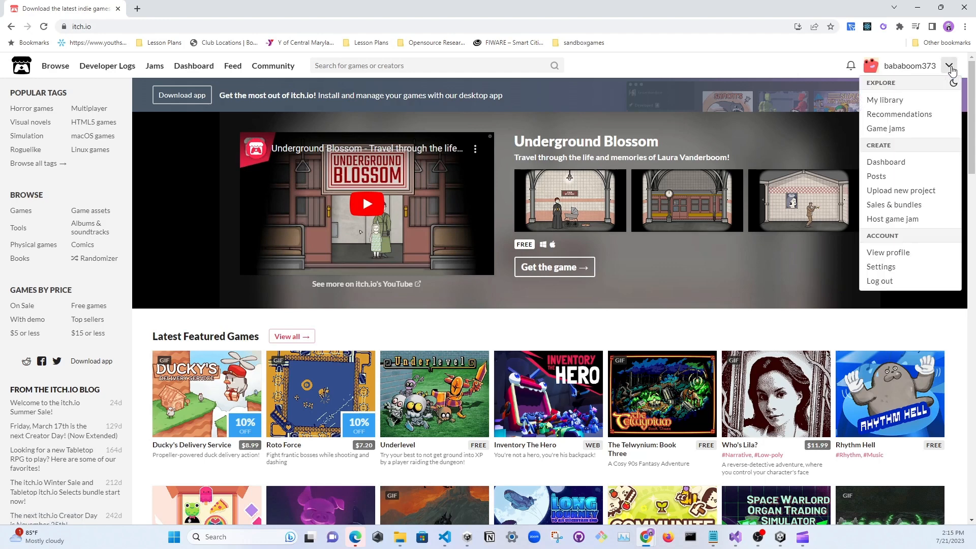
pyautogui.click(921, 193)
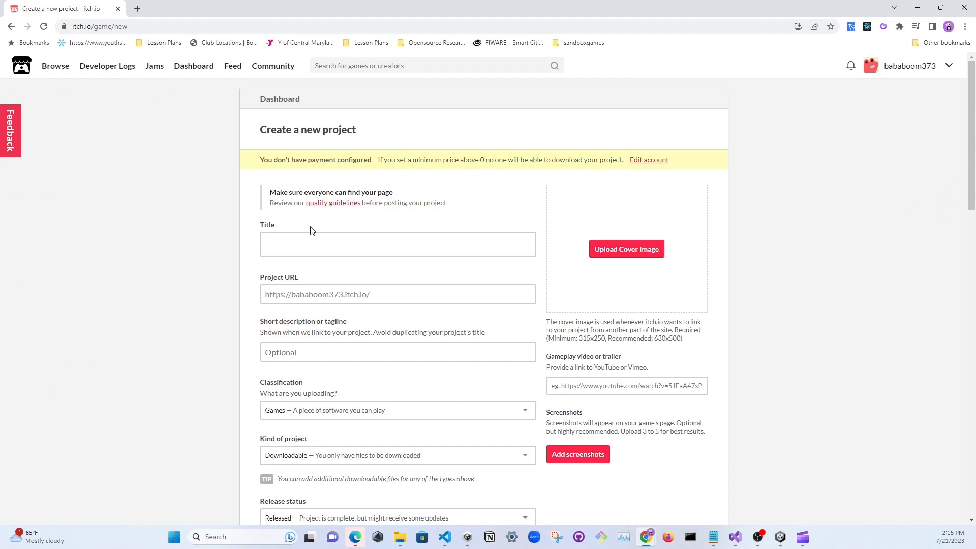
# Title the new itch.io project "Slide Project 1"
pyautogui.click(324, 243)
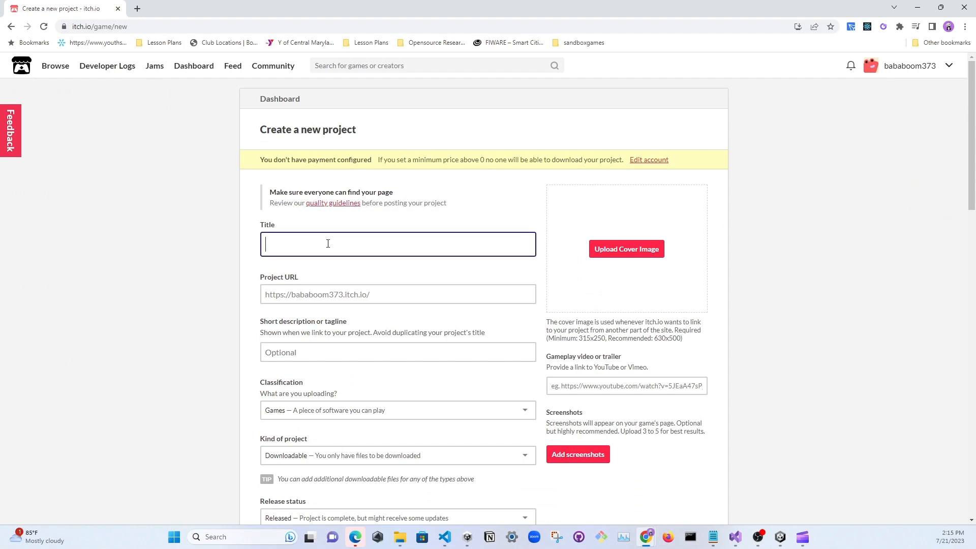
pyautogui.write('Slide')
pyautogui.write(' Pro')
pyautogui.press('BackSpace')
pyautogui.write('roject 1')
# Keep the project's classification as Games and set the kind of project to HTML
pyautogui.scroll(-2, 320, 321)
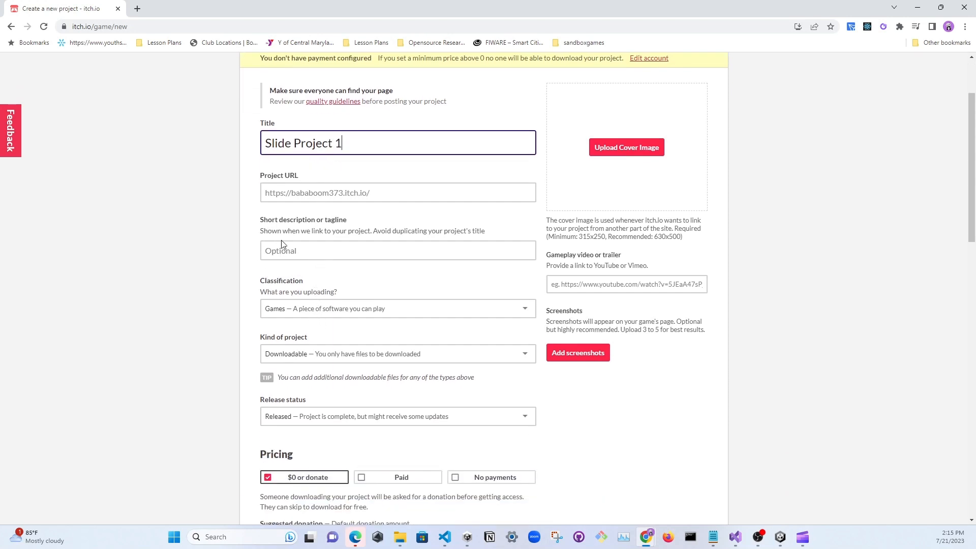
pyautogui.click(293, 312)
pyautogui.click(293, 329)
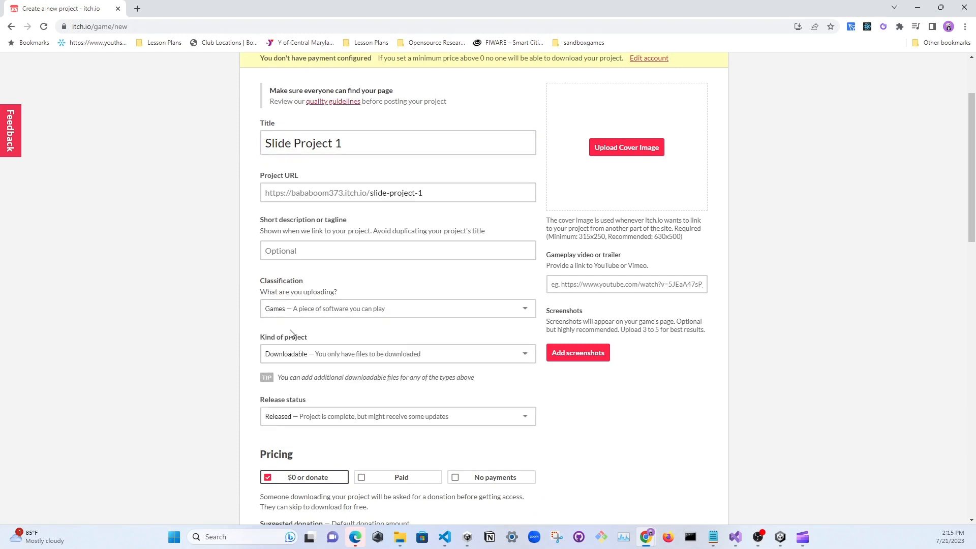
pyautogui.scroll(-3, 300, 321)
pyautogui.click(308, 204)
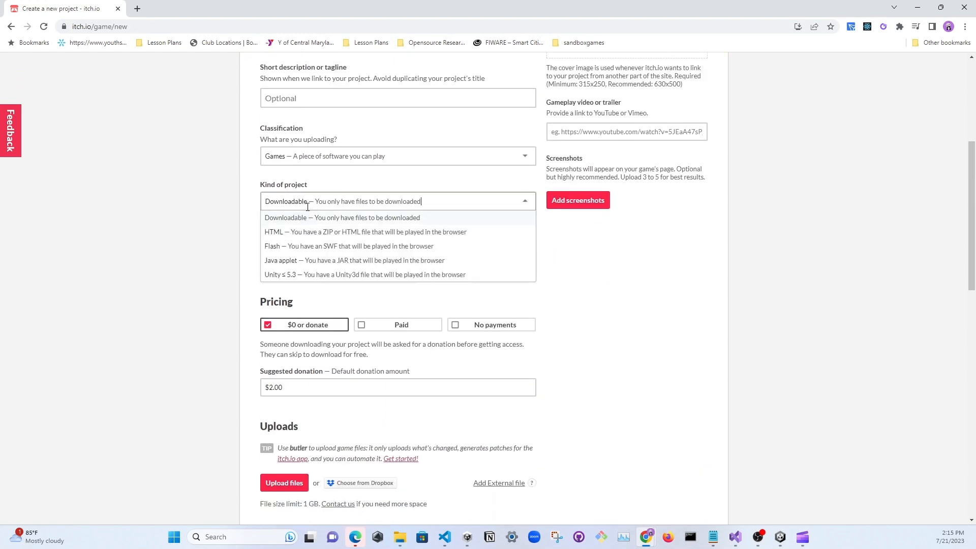
pyautogui.click(351, 233)
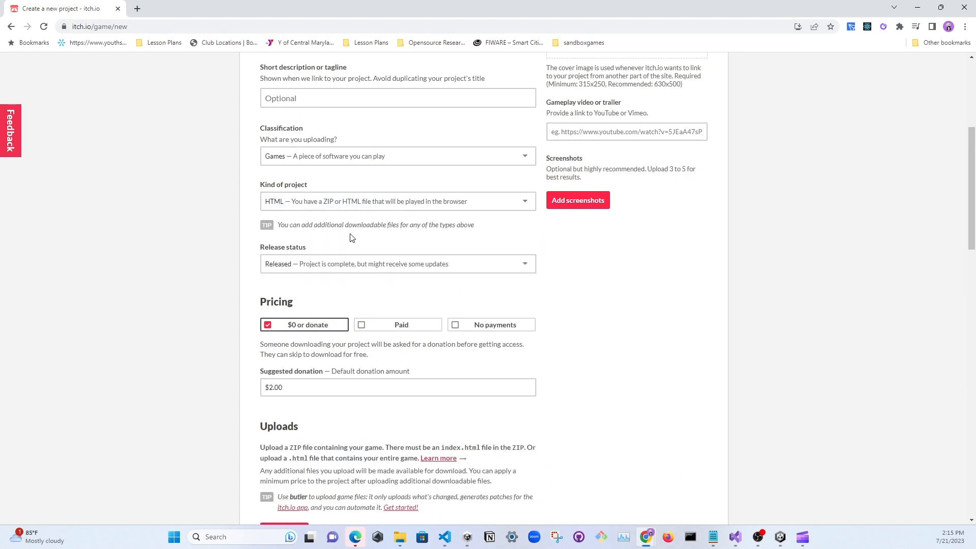
# Leave the release status as Released and set the project's pricing to No payments
pyautogui.scroll(-2, 351, 237)
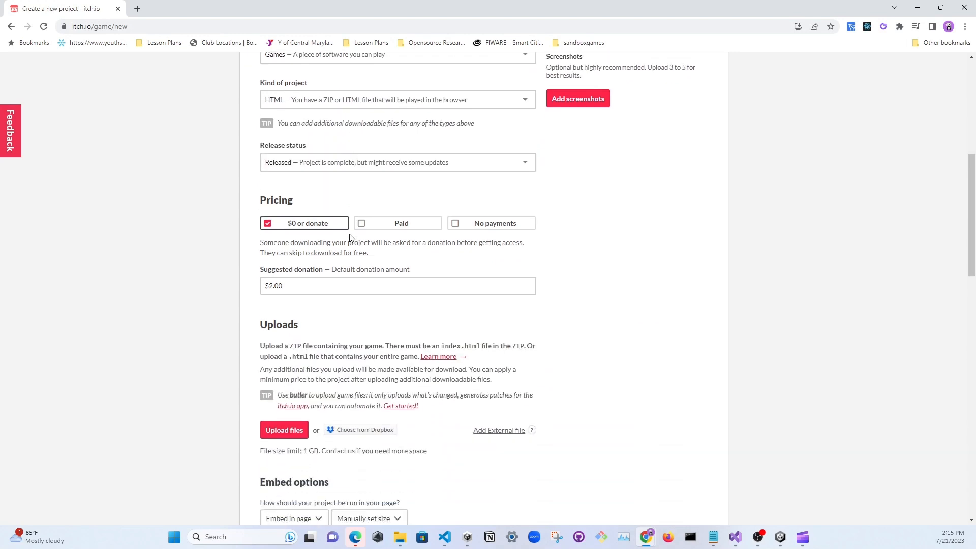
pyautogui.click(297, 164)
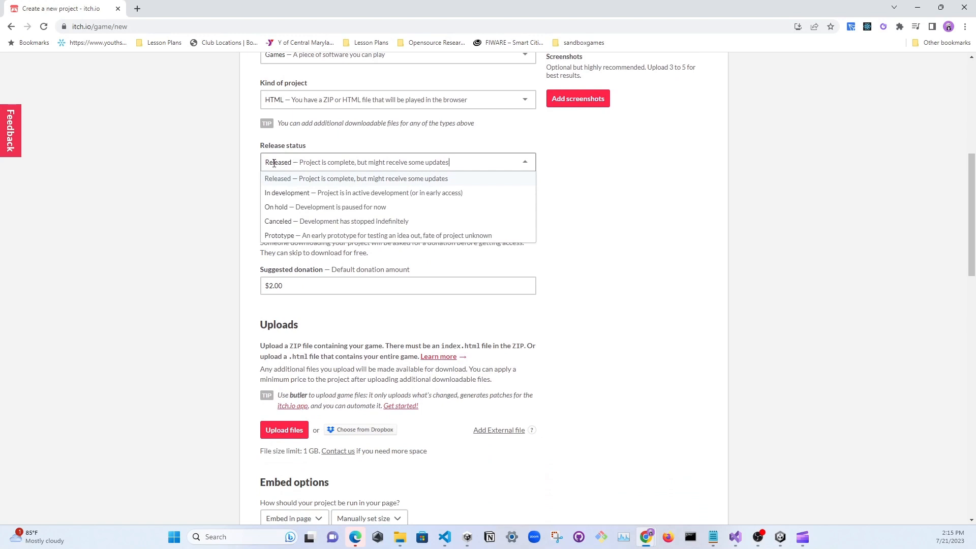
pyautogui.click(209, 191)
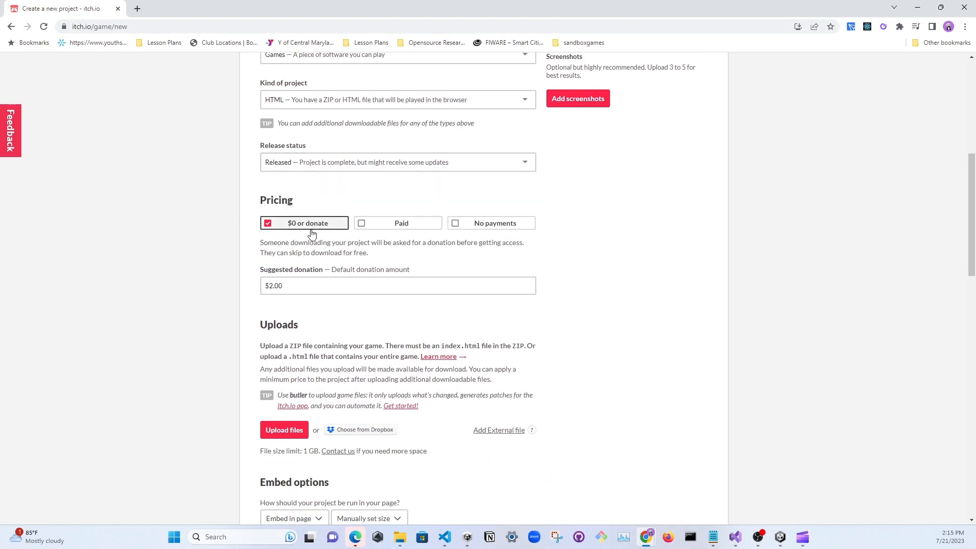
pyautogui.click(496, 225)
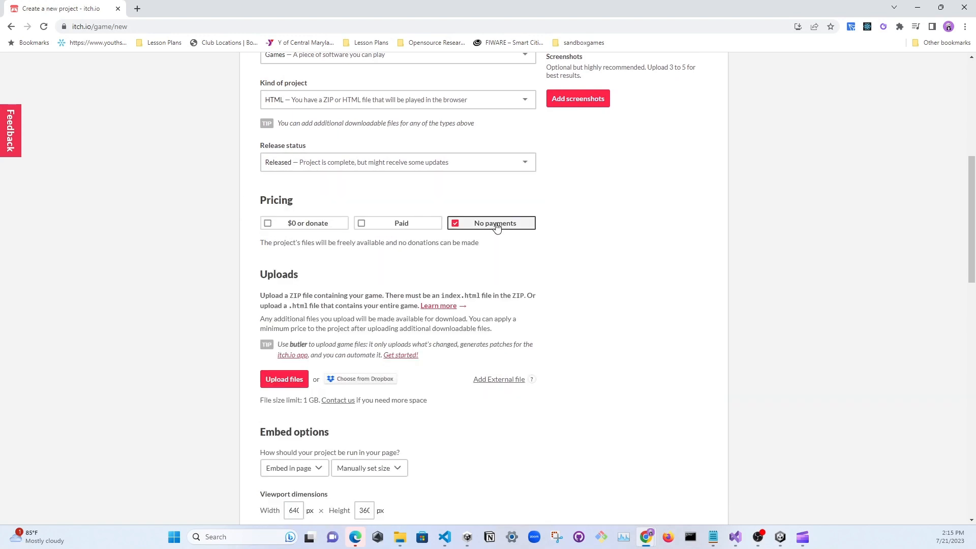
pyautogui.click(320, 227)
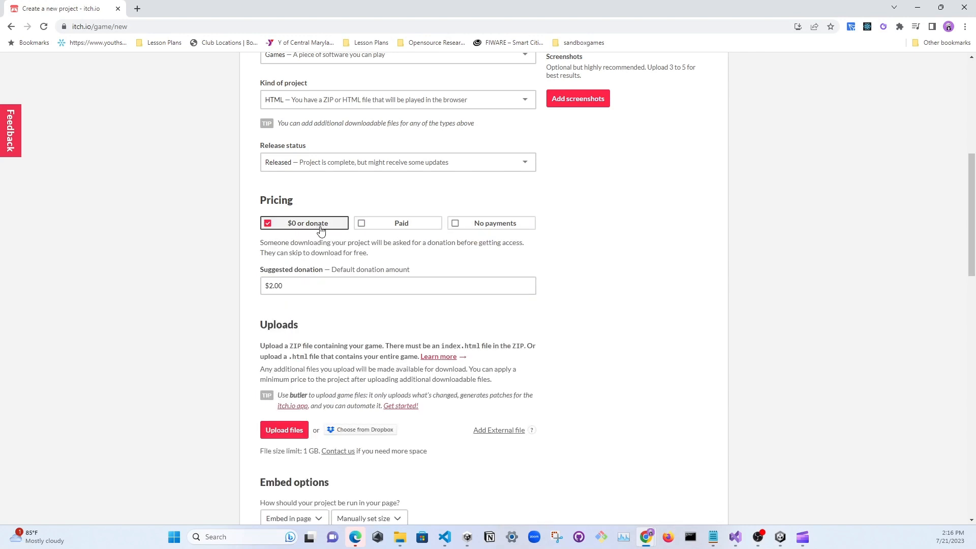
pyautogui.click(468, 227)
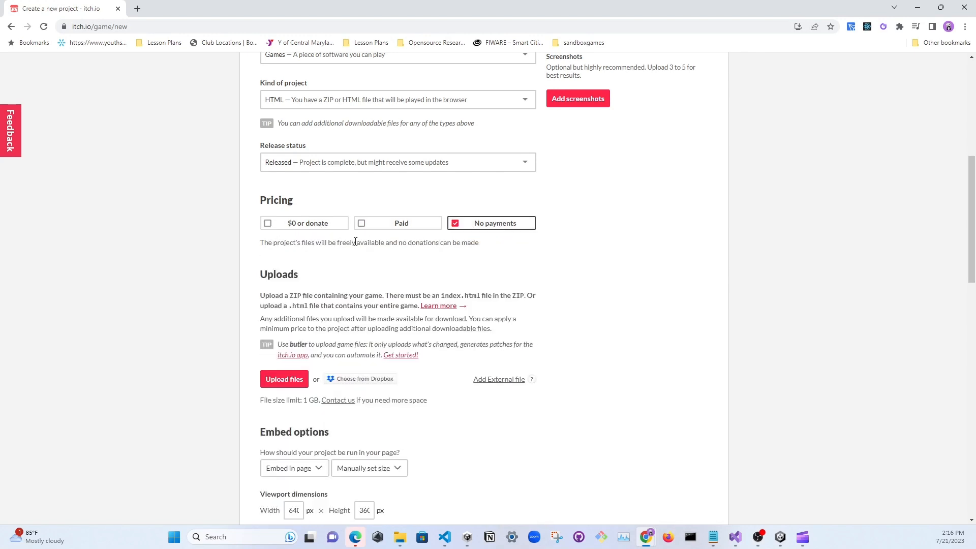
# Upload SlideGame.zip from the ProjectBuild2 folder to the project's uploads
pyautogui.scroll(-3, 355, 242)
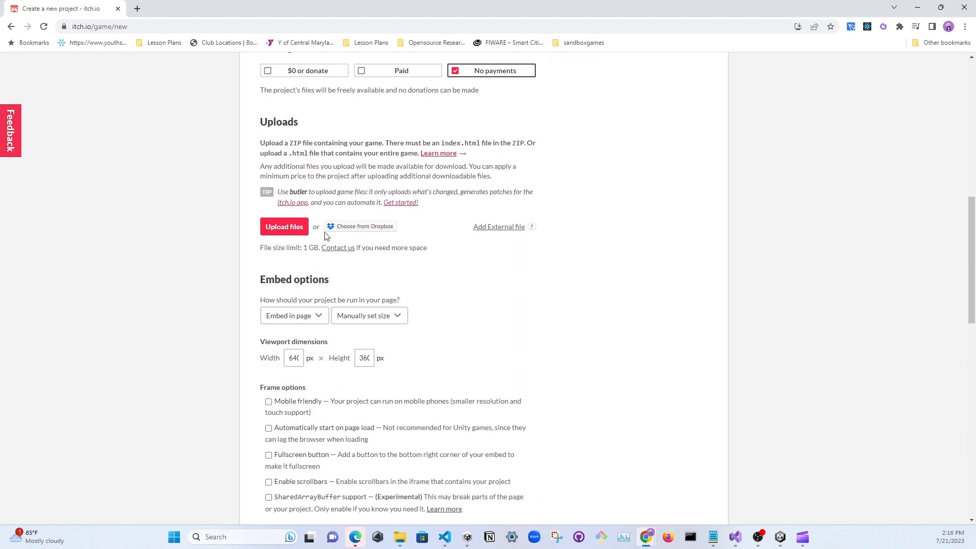
pyautogui.click(294, 232)
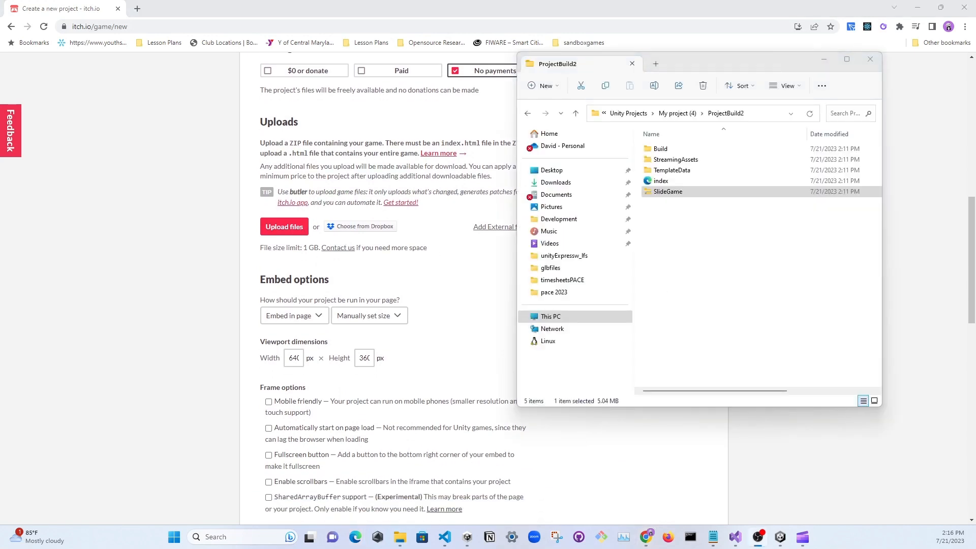
pyautogui.click(645, 191)
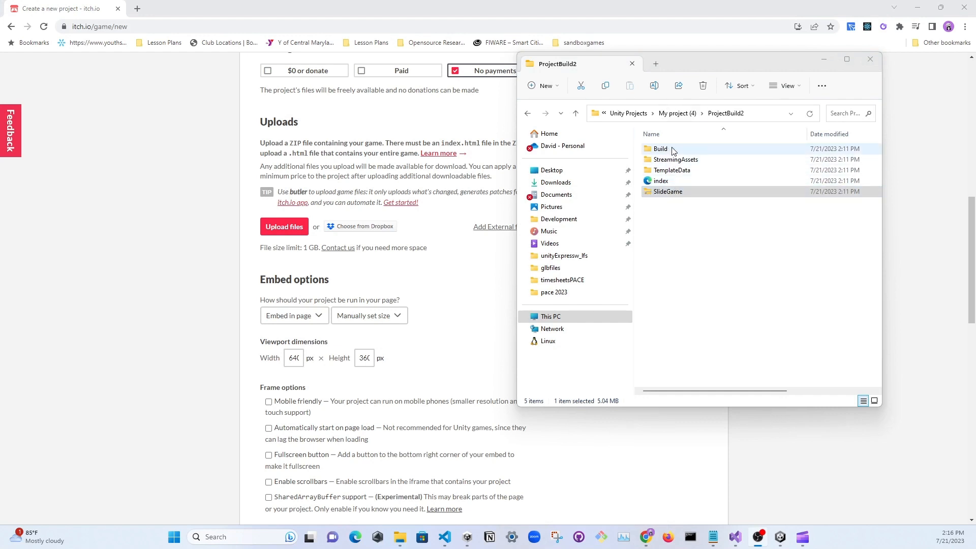
pyautogui.click(690, 217)
pyautogui.moveTo(680, 197); pyautogui.dragTo(702, 232)
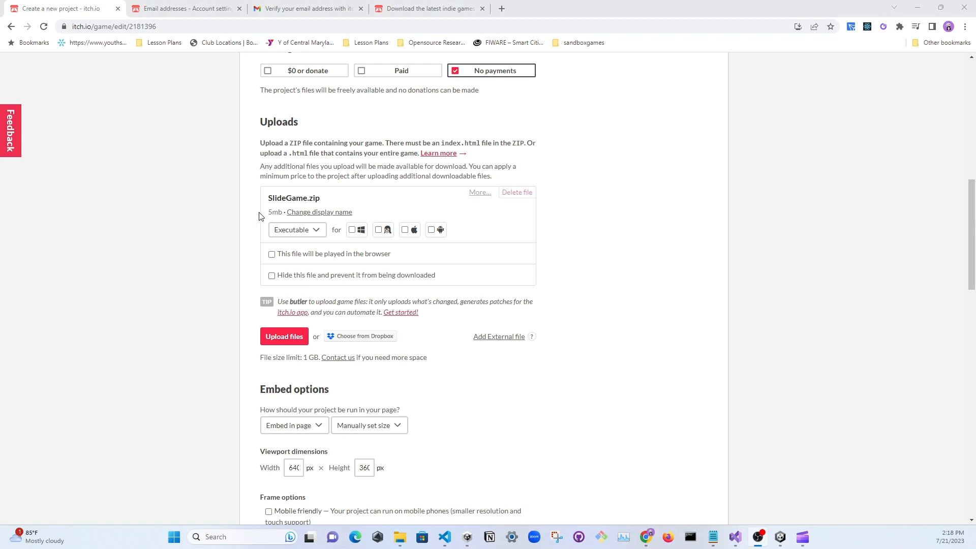
# Review the file type choices for SlideGame.zip and mark the file to be played in the browser
pyautogui.click(309, 230)
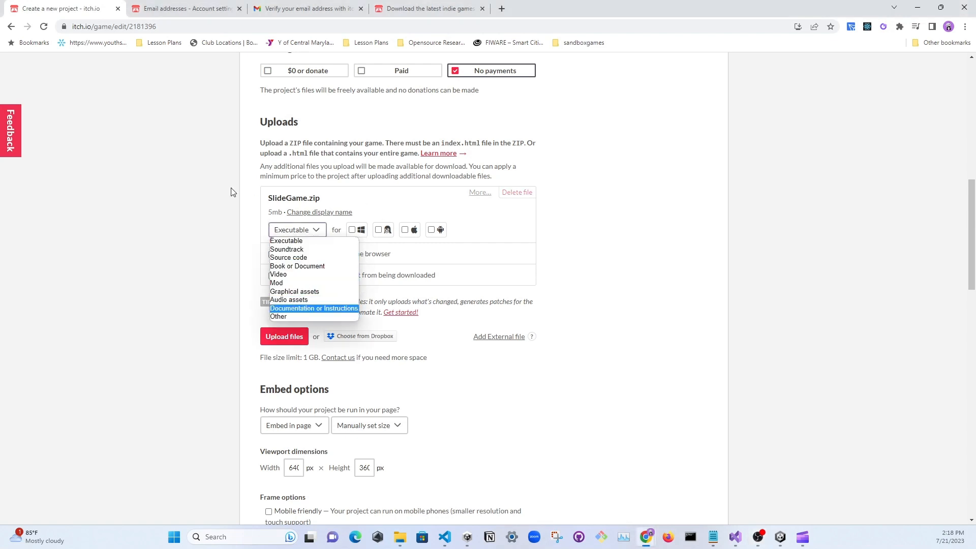
pyautogui.click(213, 196)
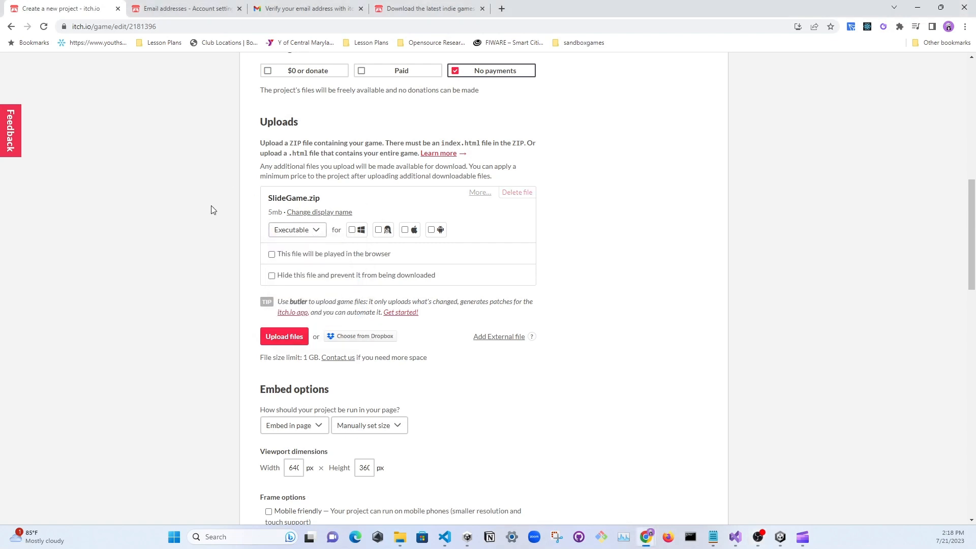
pyautogui.click(272, 254)
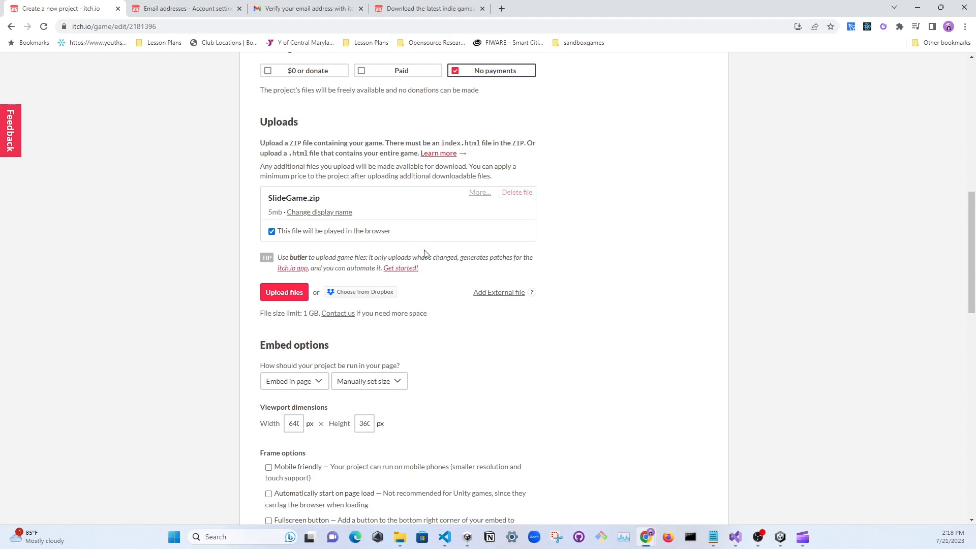
# Switch to Unity and check the default canvas width and height in the WebGL Player settings under Resolution and Presentation
pyautogui.scroll(-3, 403, 269)
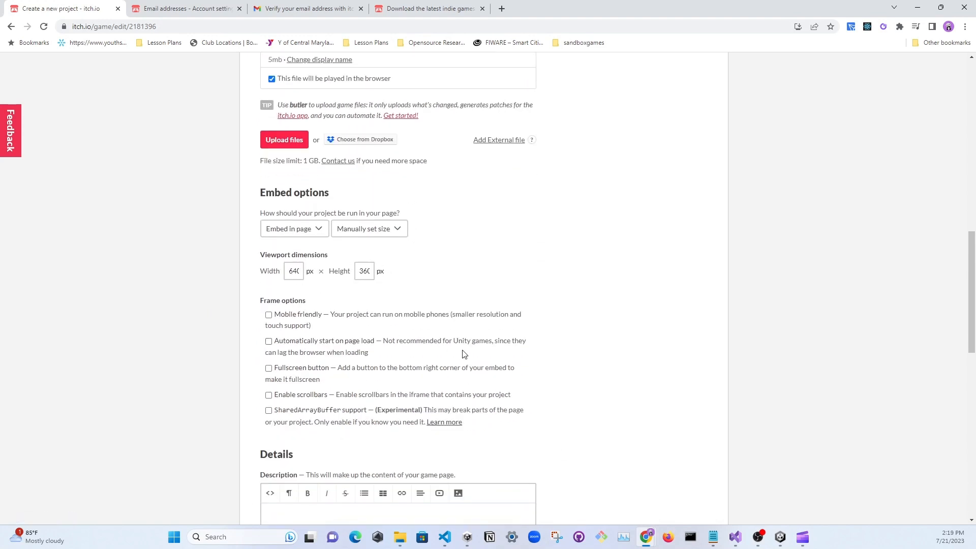
pyautogui.click(781, 537)
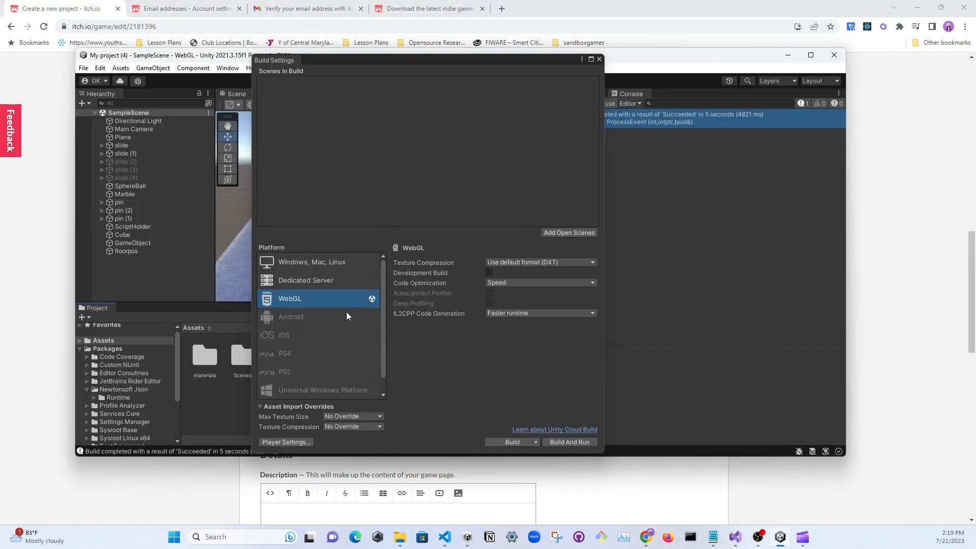
pyautogui.click(295, 444)
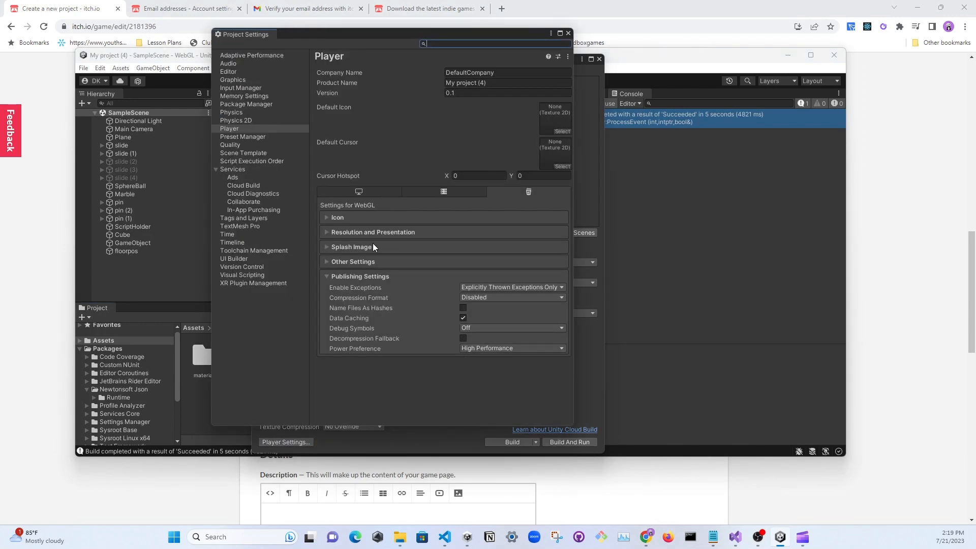
pyautogui.click(326, 232)
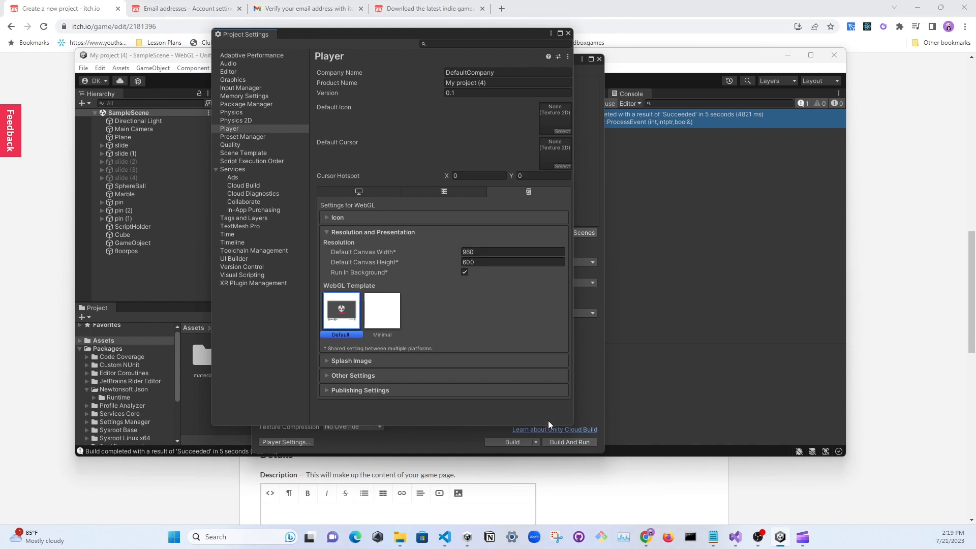
# Return to the itch.io project form and set the embed viewport dimensions to 960 px wide and 600 px high
pyautogui.click(669, 503)
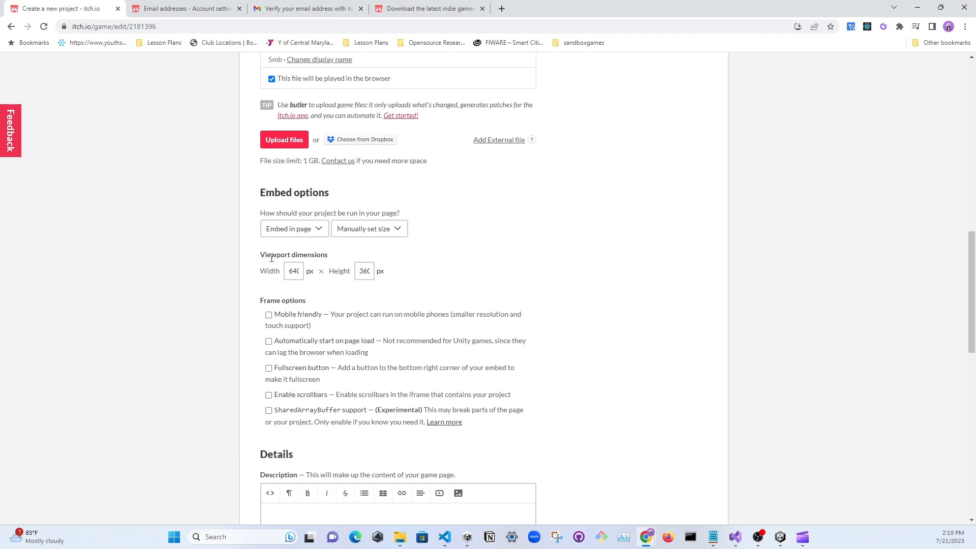
pyautogui.doubleClick(293, 271)
pyautogui.write('9')
pyautogui.doubleClick(363, 271)
pyautogui.write('500')
pyautogui.click(496, 264)
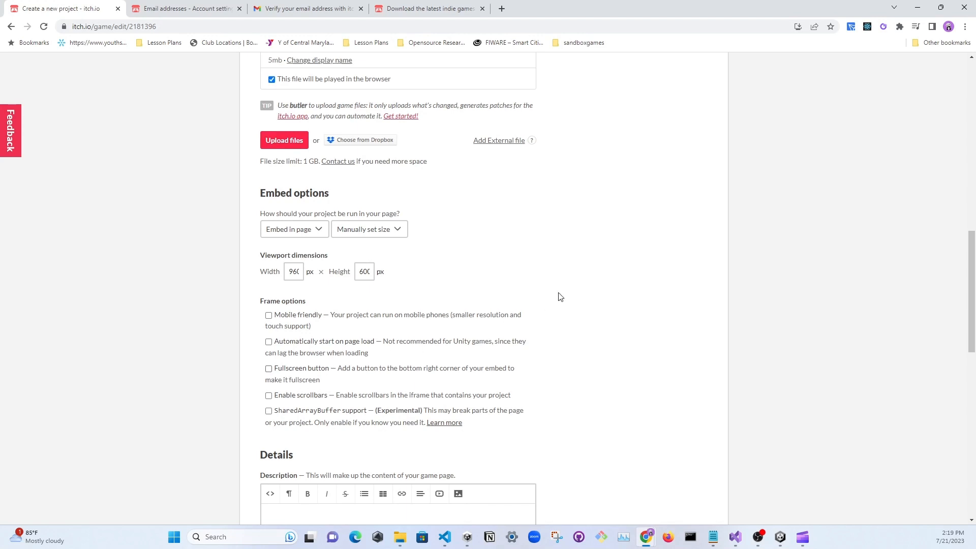
# Review the project form's entries from the title and project URL through pricing and uploads
pyautogui.scroll(5, 559, 298)
pyautogui.scroll(4, 572, 299)
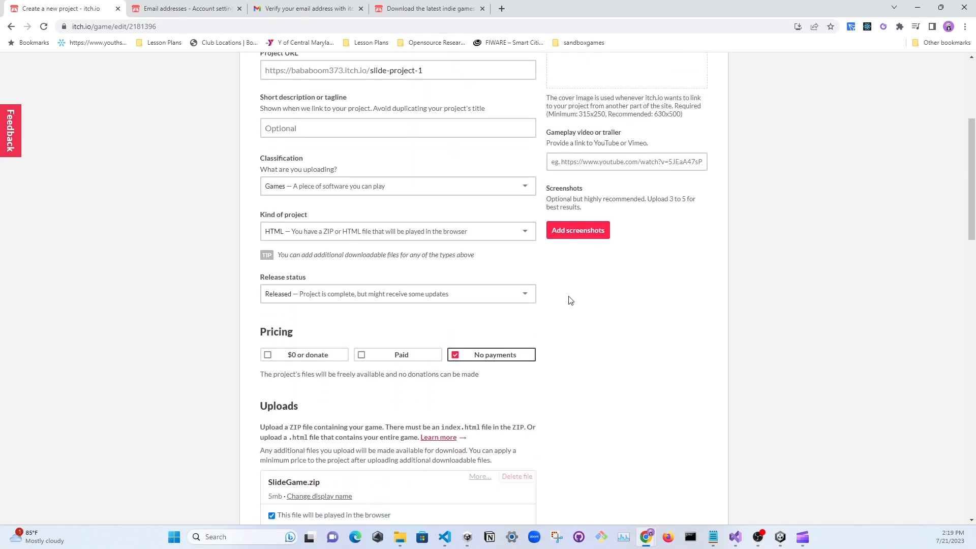
pyautogui.scroll(-3, 573, 300)
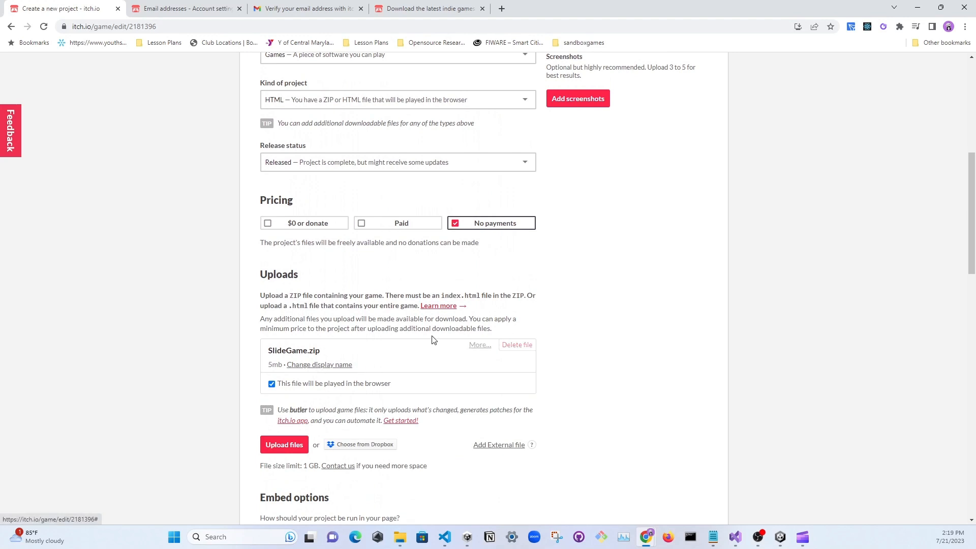
pyautogui.scroll(7, 432, 279)
pyautogui.scroll(-4, 336, 376)
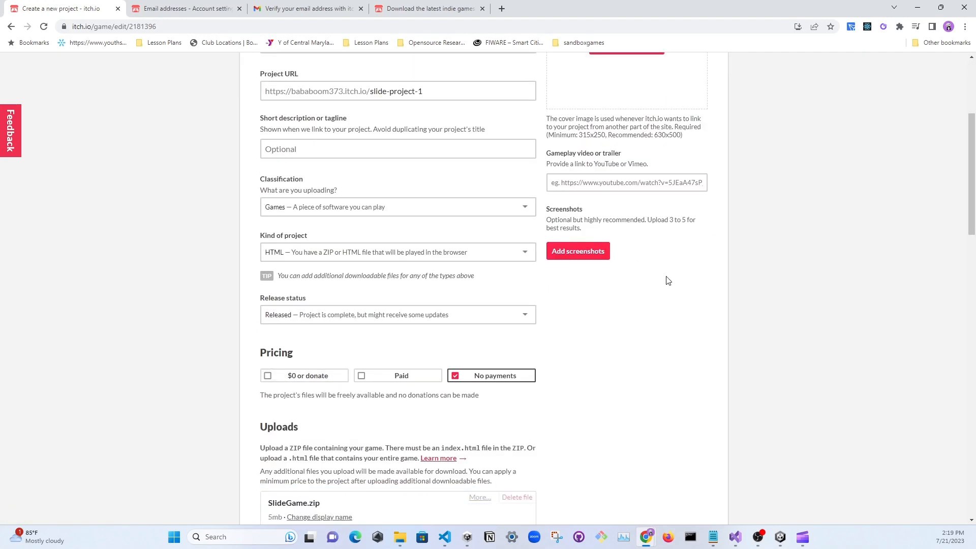
pyautogui.scroll(4, 668, 281)
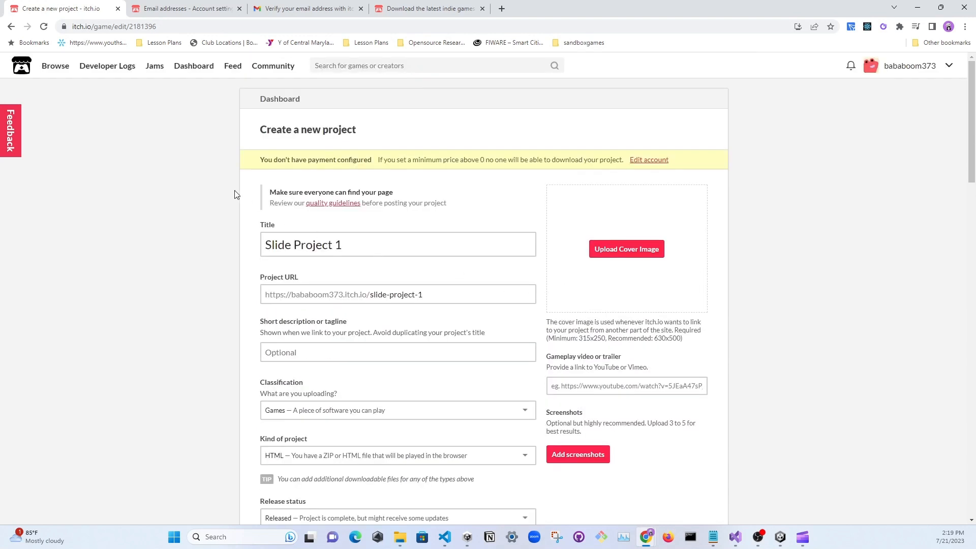
pyautogui.scroll(-5, 399, 322)
pyautogui.scroll(1, 770, 346)
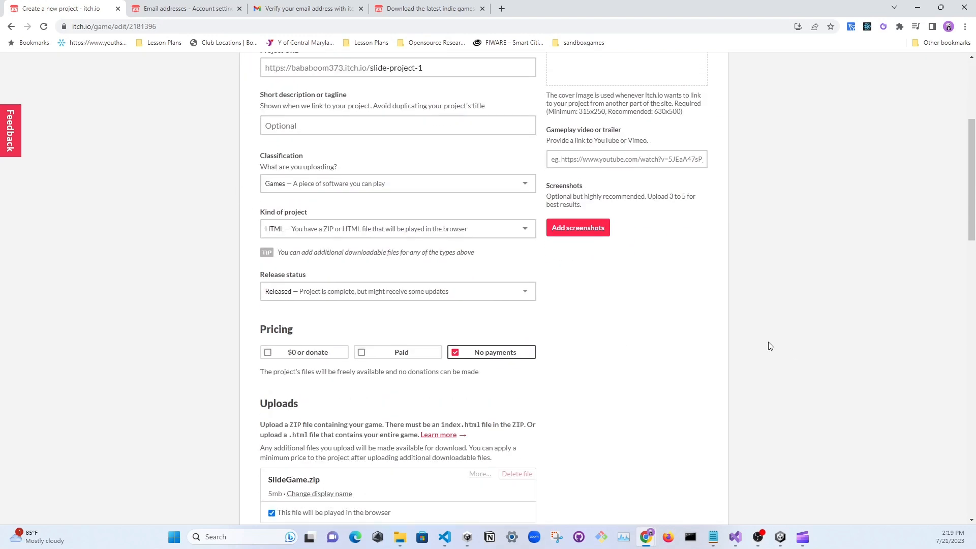
pyautogui.scroll(5, 770, 346)
# Look over the account options and the Email addresses page in the account settings, and return to the project form
pyautogui.click(948, 65)
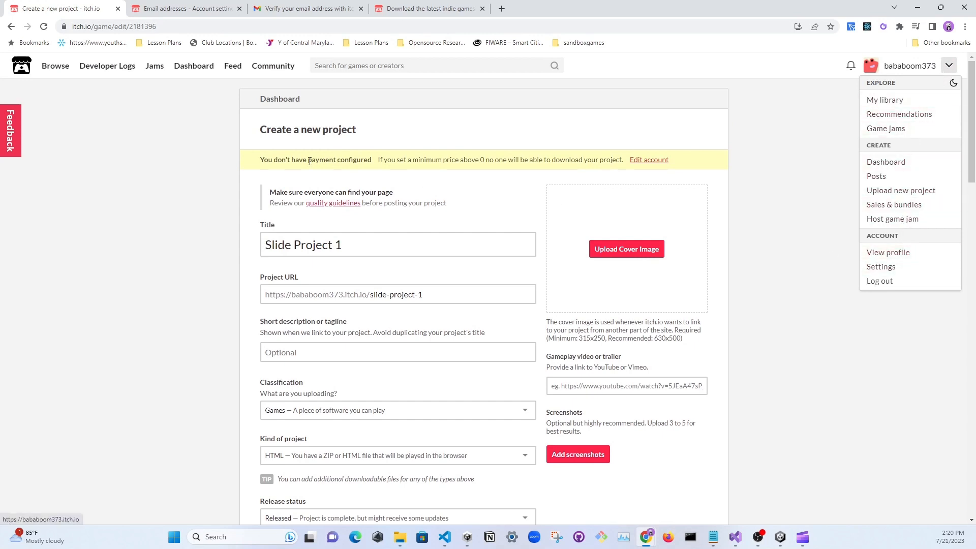
pyautogui.click(168, 166)
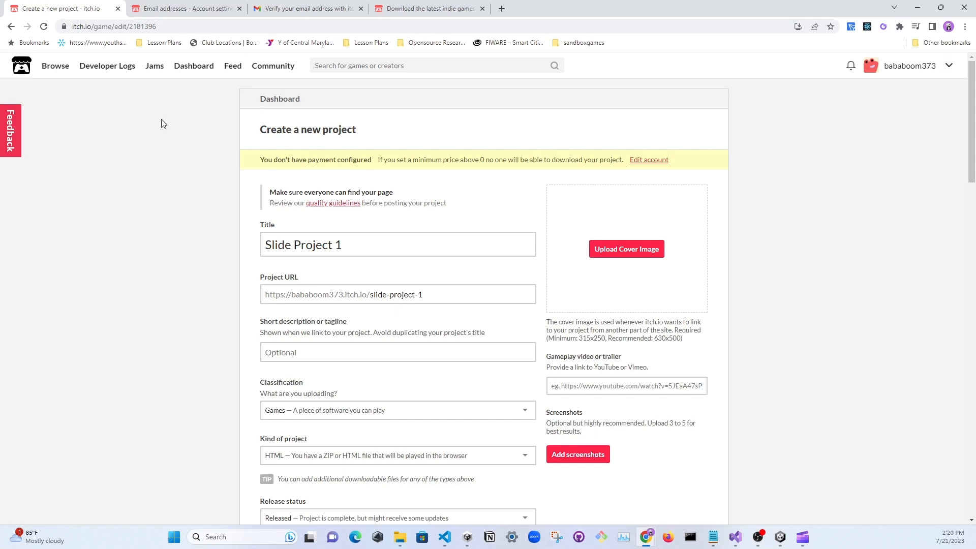
pyautogui.click(163, 10)
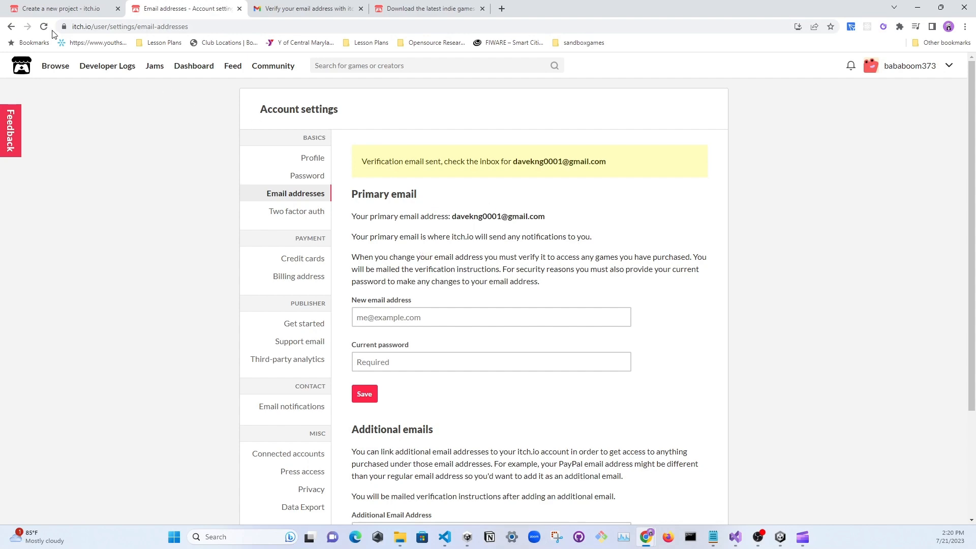
pyautogui.click(50, 5)
# Check the run mode and sizing choices in the embed options, keeping Embed in page and Manually set size
pyautogui.scroll(-10, 483, 263)
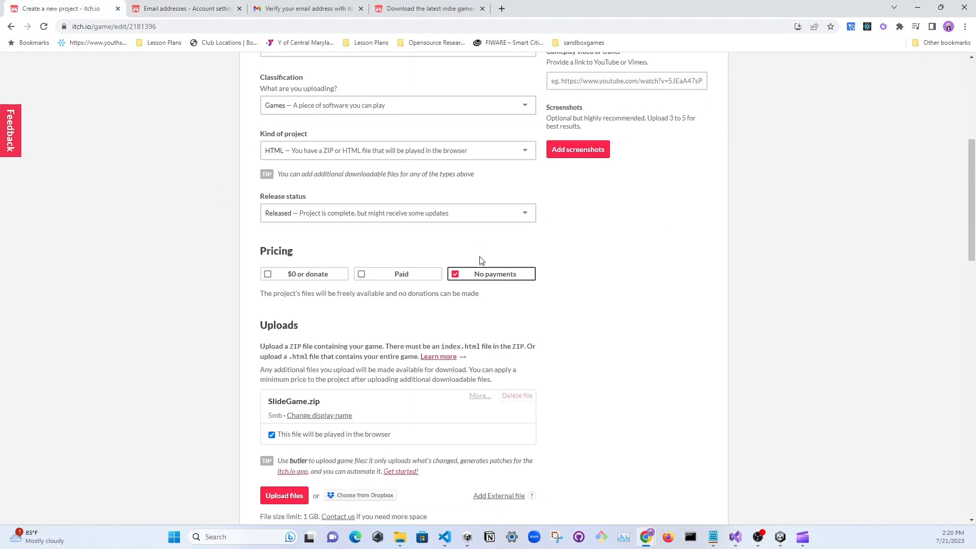
pyautogui.scroll(5, 468, 284)
pyautogui.scroll(-6, 457, 269)
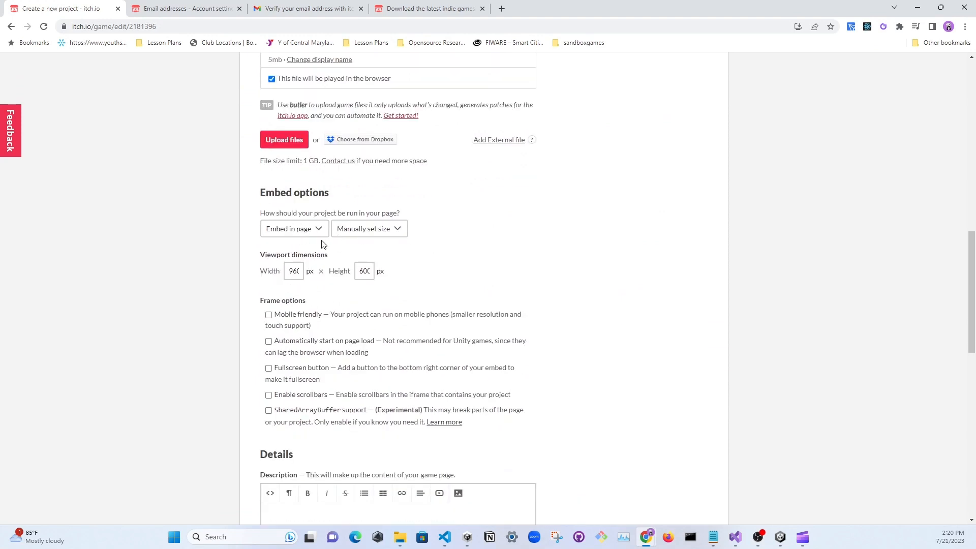
pyautogui.click(309, 231)
pyautogui.click(279, 239)
pyautogui.click(368, 229)
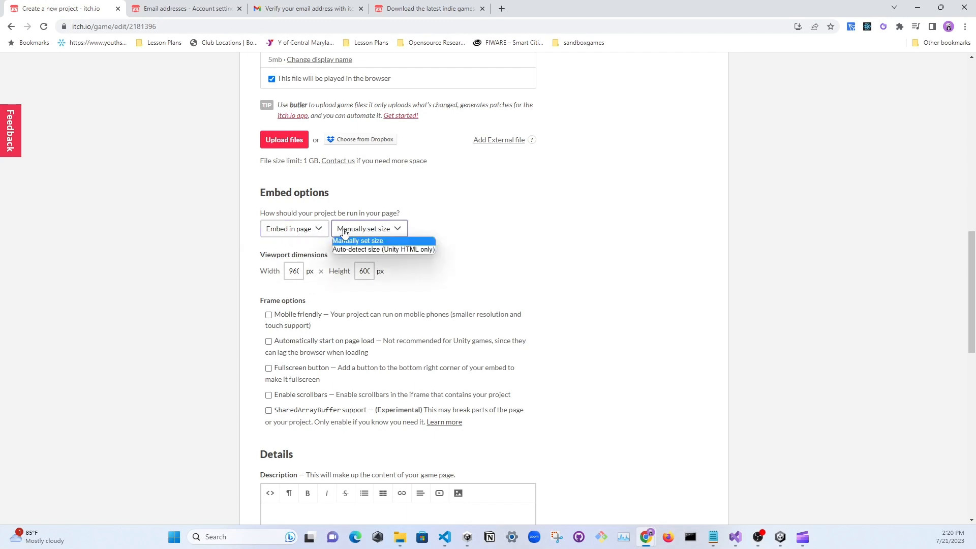
pyautogui.click(344, 233)
pyautogui.scroll(-3, 328, 283)
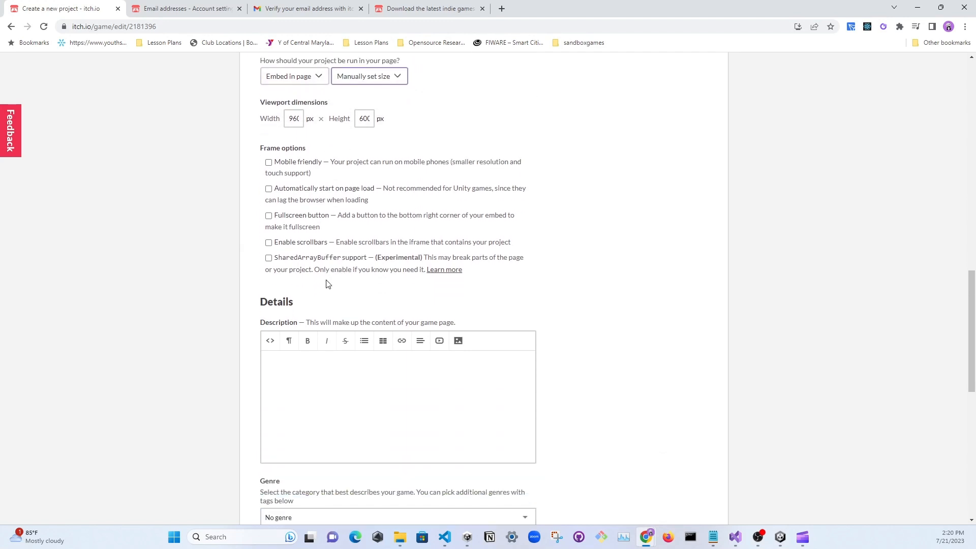
# Look through the available genres and tags in the project details, leaving No genre selected and the tags empty
pyautogui.scroll(-3, 328, 283)
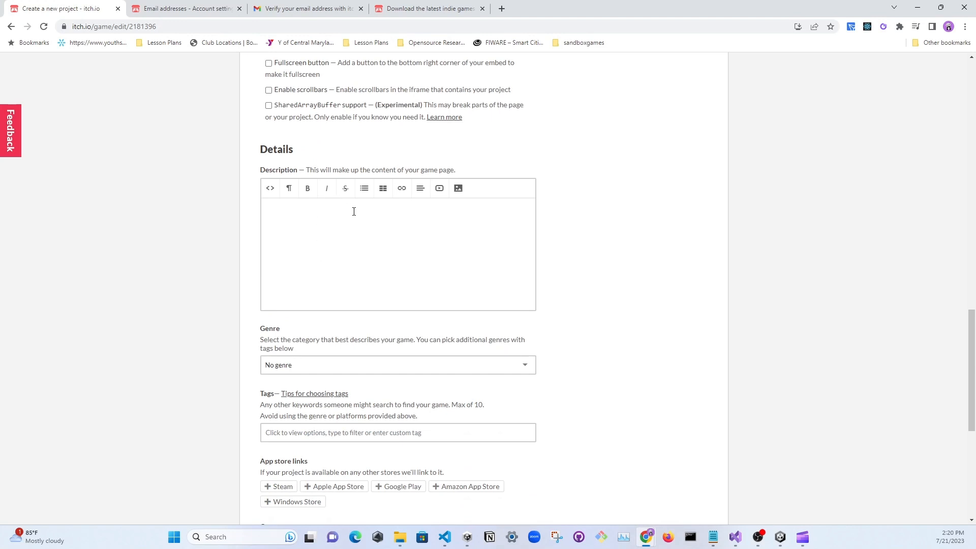
pyautogui.scroll(-3, 354, 212)
pyautogui.click(307, 212)
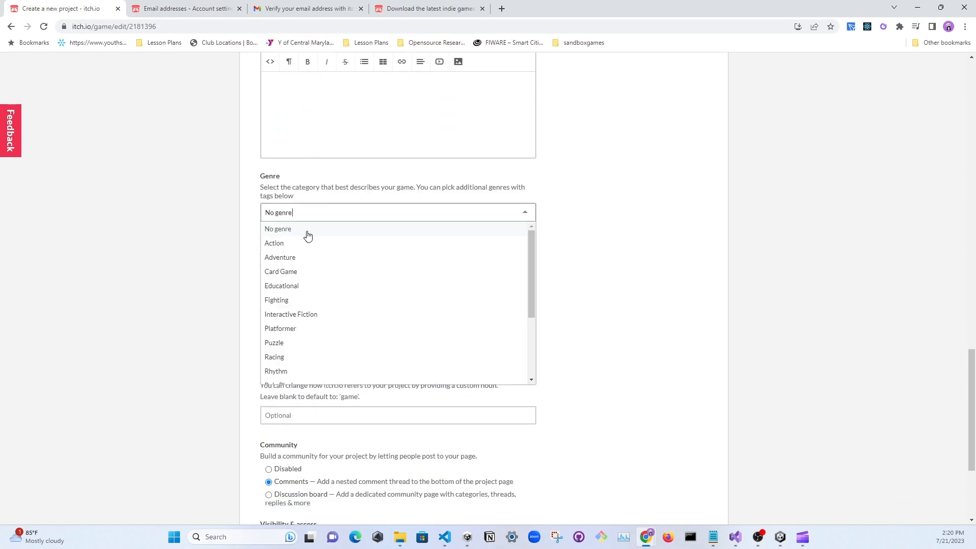
pyautogui.scroll(-2, 304, 299)
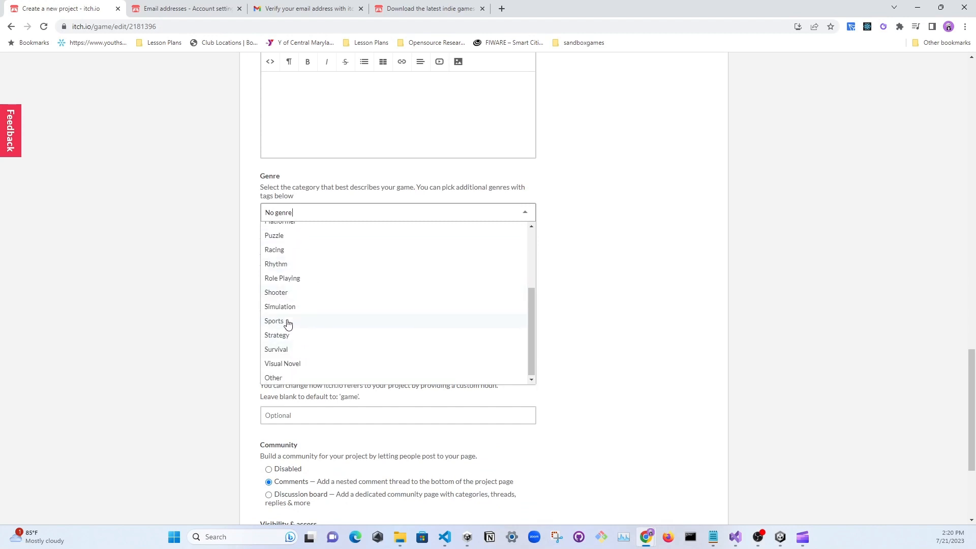
pyautogui.click(203, 243)
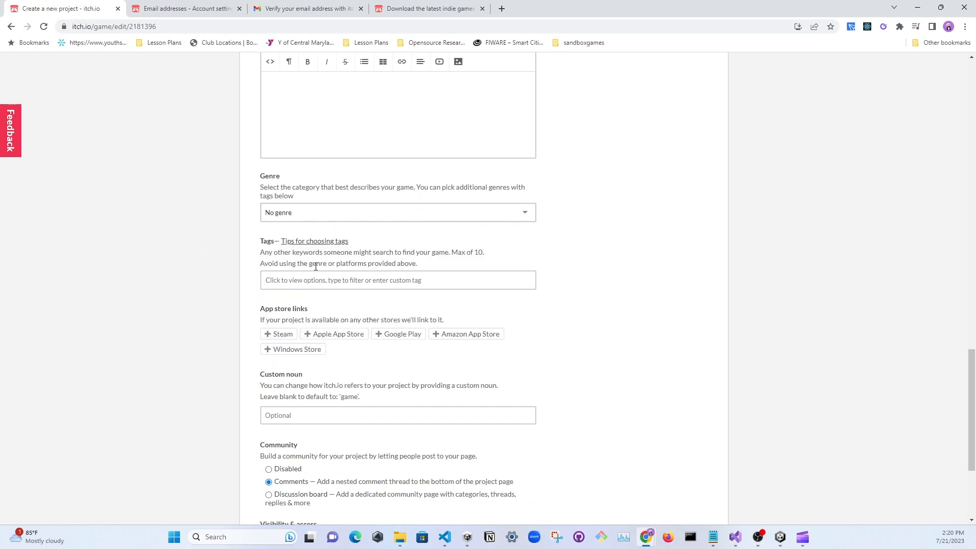
pyautogui.click(306, 283)
pyautogui.click(193, 244)
pyautogui.scroll(-3, 254, 261)
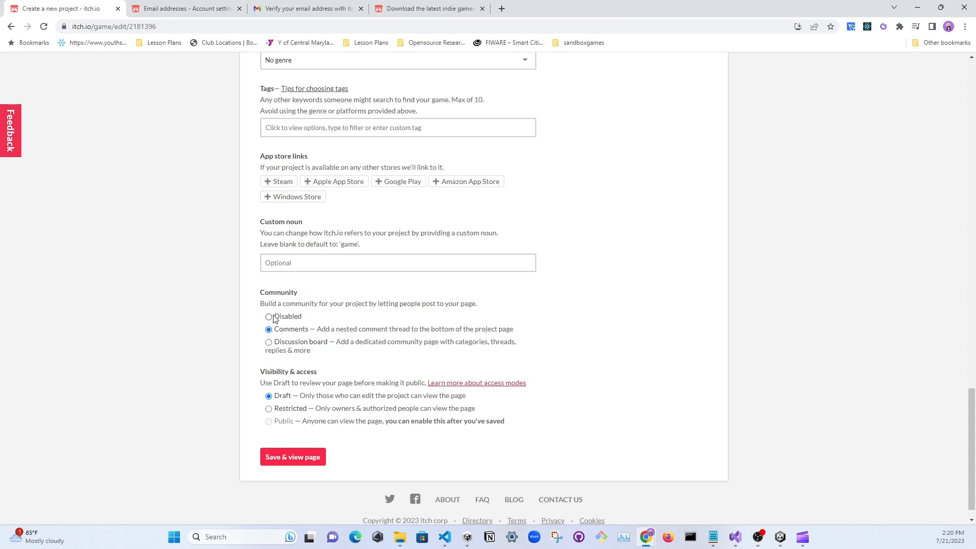
# Try Restricted visibility with the option to allow a password, and set the project back to Draft
pyautogui.click(283, 329)
pyautogui.click(280, 412)
pyautogui.scroll(-2, 290, 437)
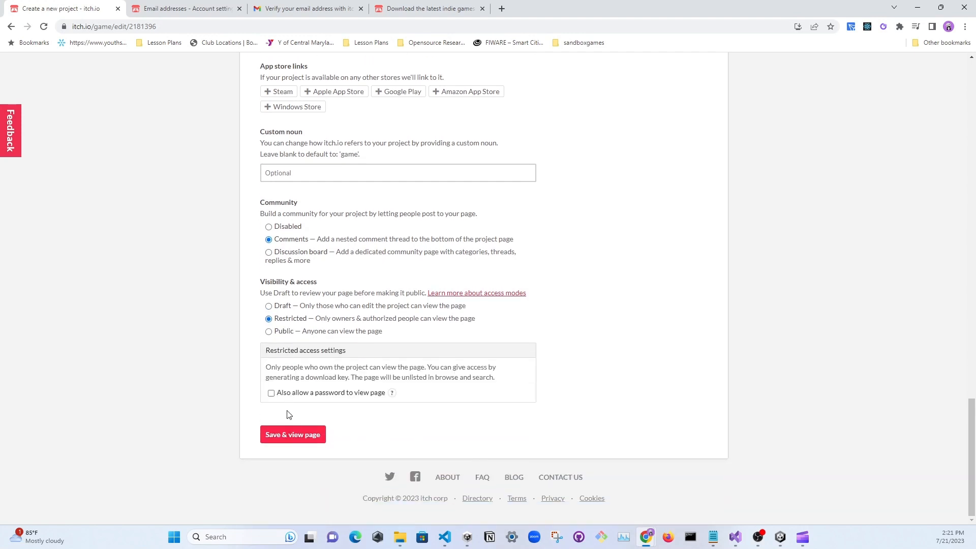
pyautogui.click(283, 397)
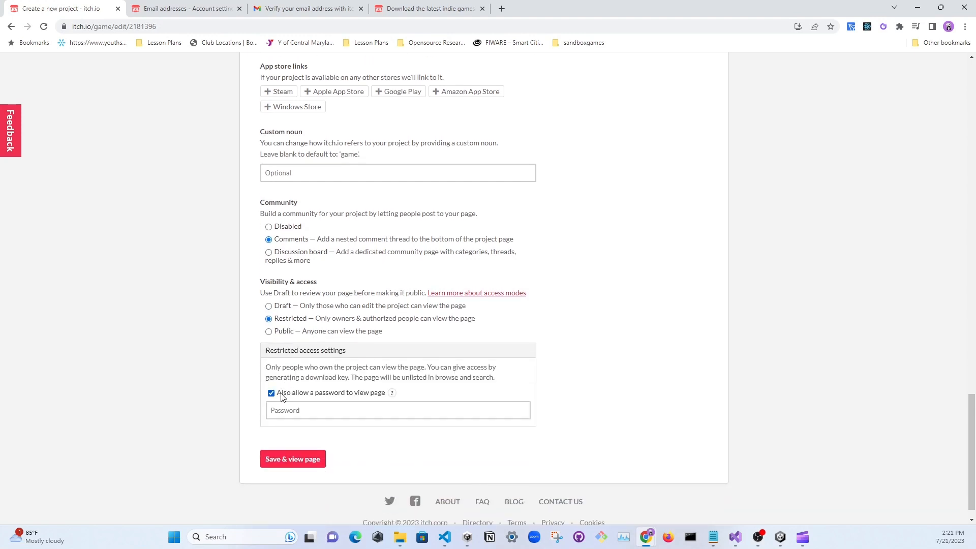
pyautogui.click(282, 393)
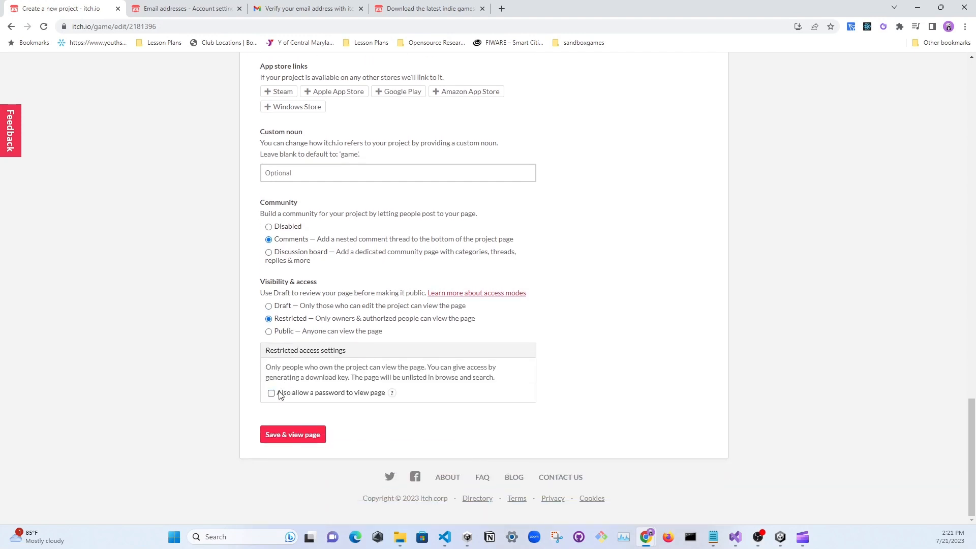
pyautogui.click(277, 308)
# Disable the project's community features and set its visibility to Public
pyautogui.click(282, 295)
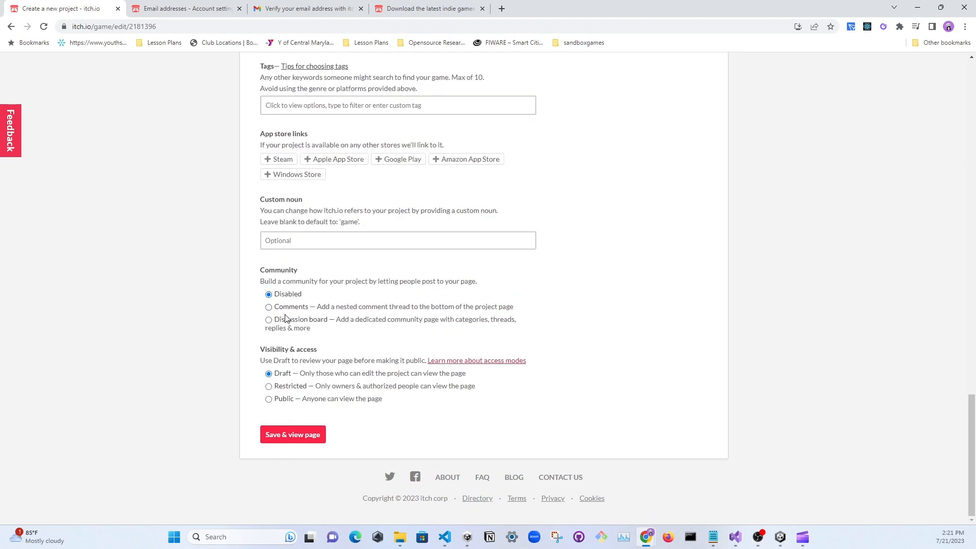
pyautogui.click(283, 400)
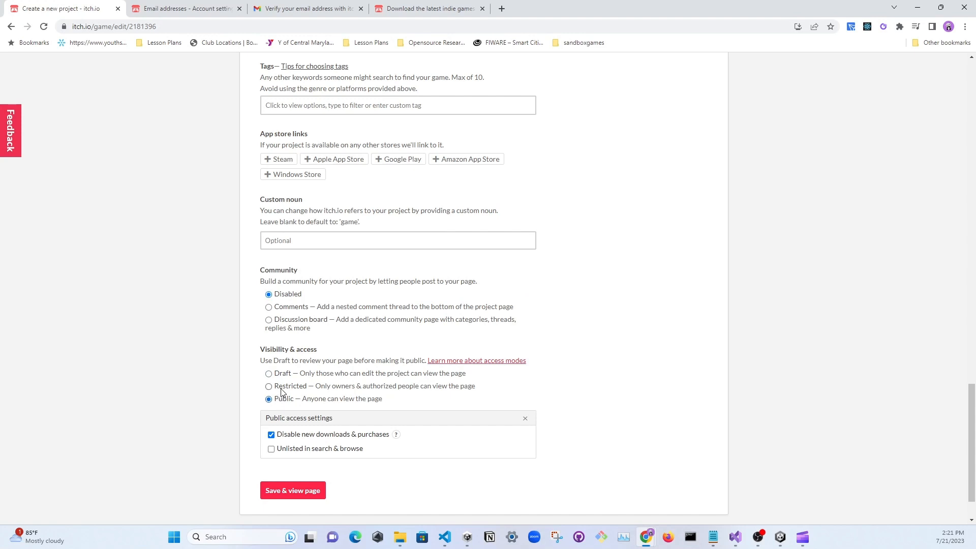
# Try Restricted visibility, read its access settings and the password help, and enable a password for viewing the page
pyautogui.click(283, 389)
pyautogui.scroll(-2, 286, 398)
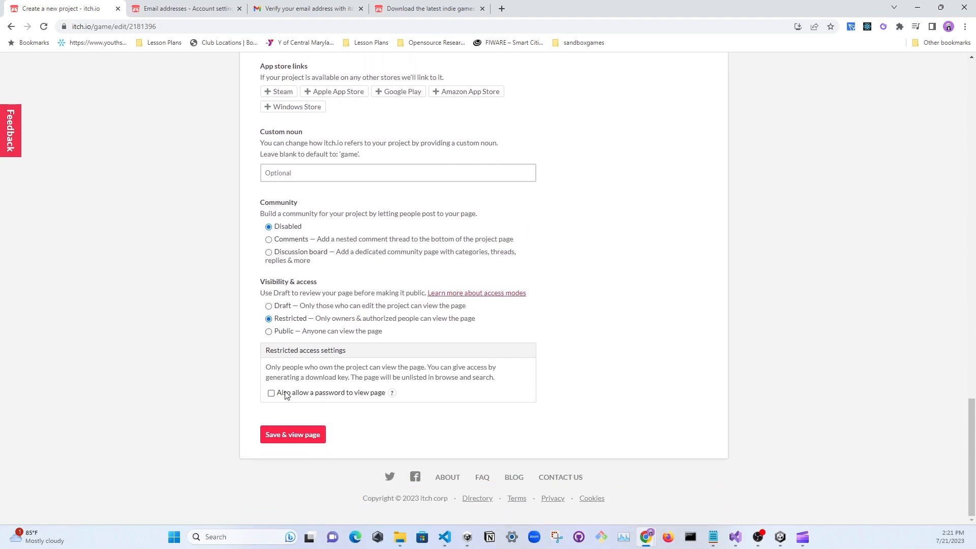
pyautogui.moveTo(294, 367); pyautogui.dragTo(449, 369)
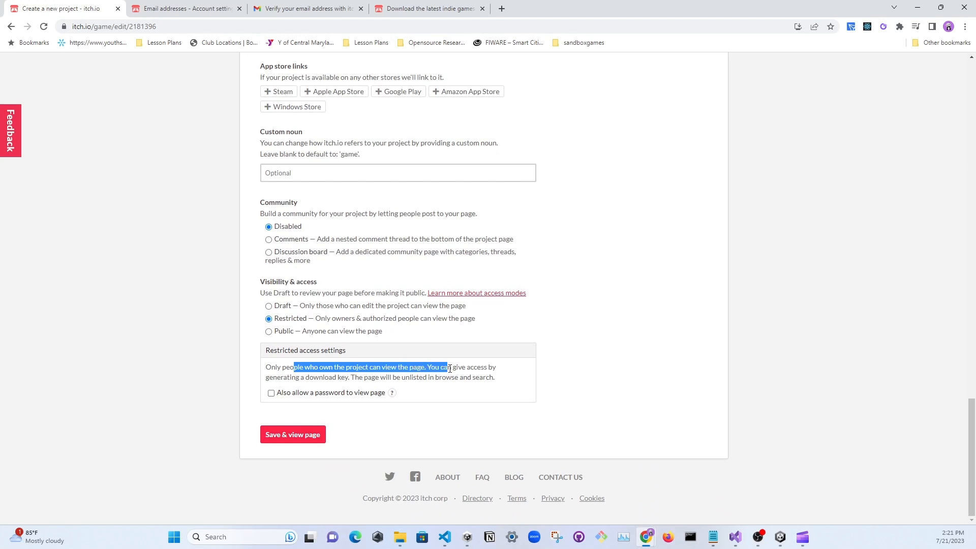
pyautogui.click(314, 394)
pyautogui.click(392, 394)
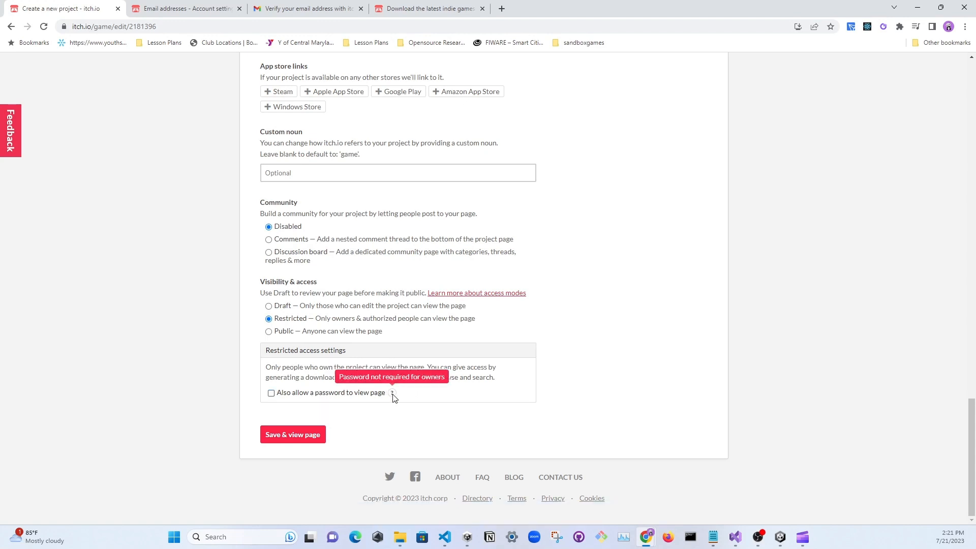
pyautogui.click(345, 394)
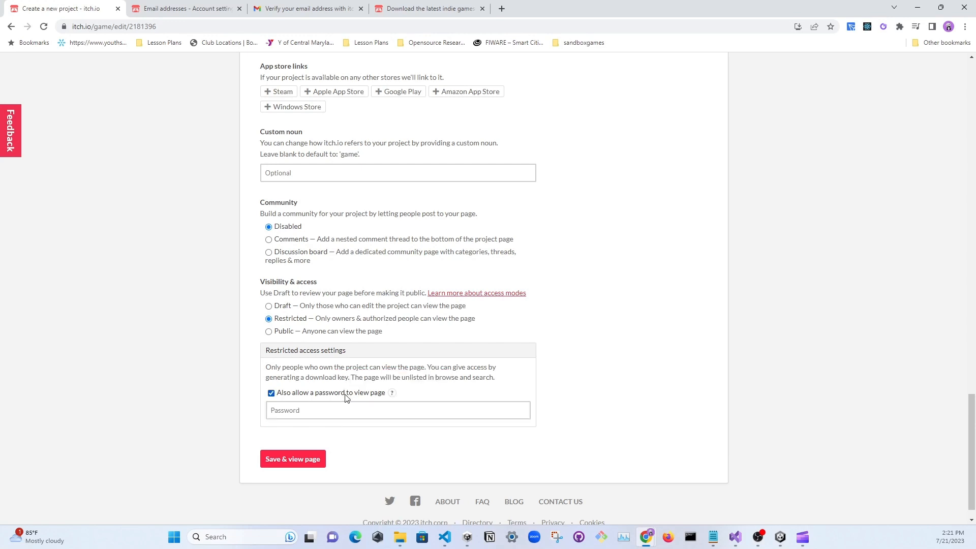
pyautogui.click(299, 411)
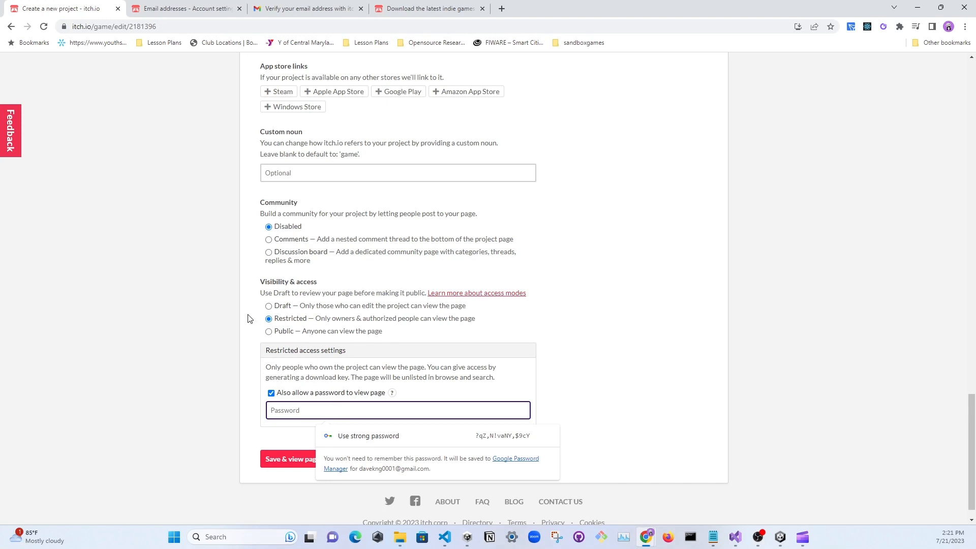
# Switch the visibility to Public, and save the project to run the game on its published page
pyautogui.click(269, 331)
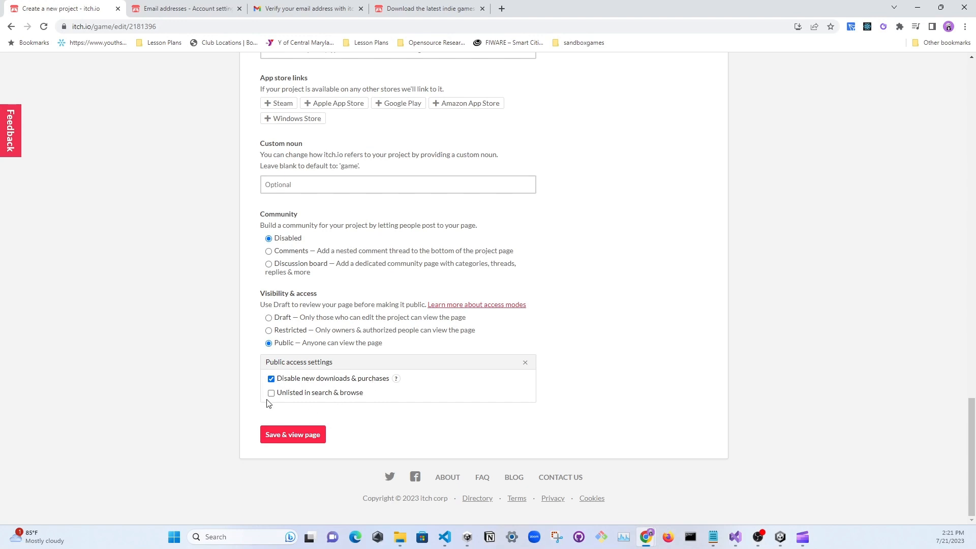
pyautogui.click(290, 437)
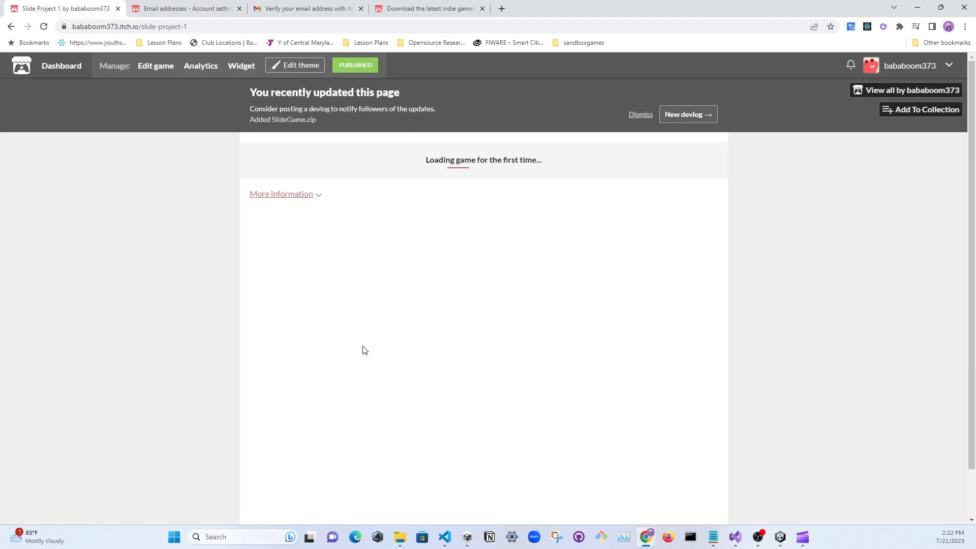
pyautogui.click(499, 291)
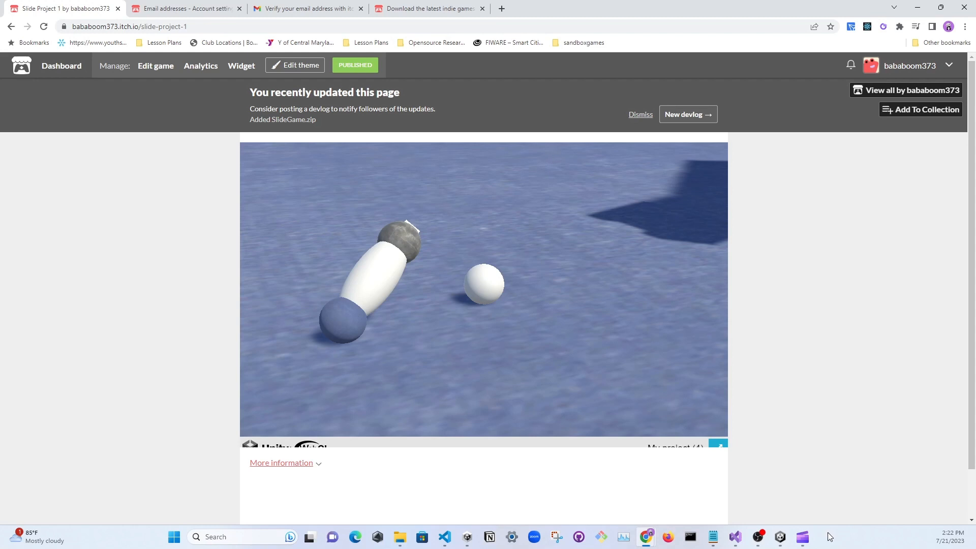
# Switch to Unity Hub, go to the project list, and reveal My project (4) in File Explorer
pyautogui.click(467, 537)
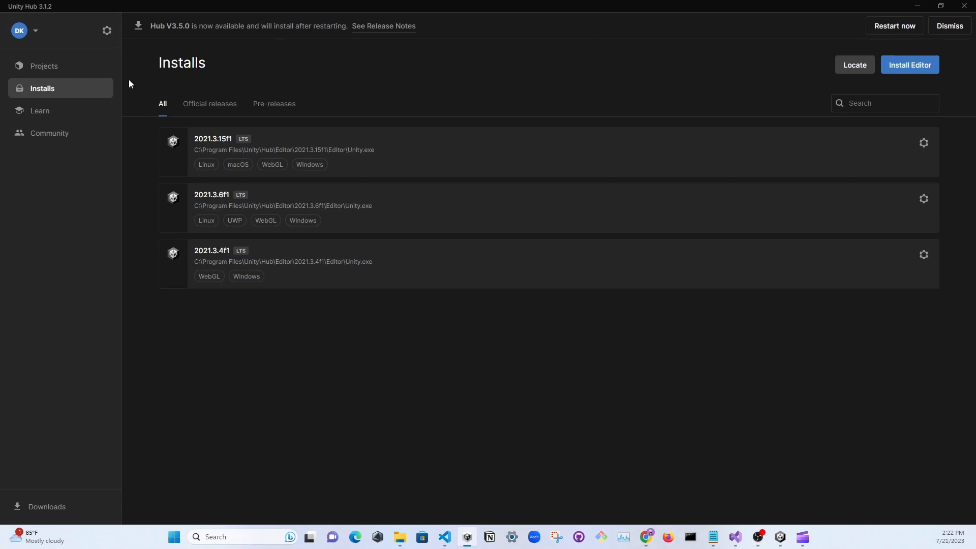
pyautogui.click(56, 71)
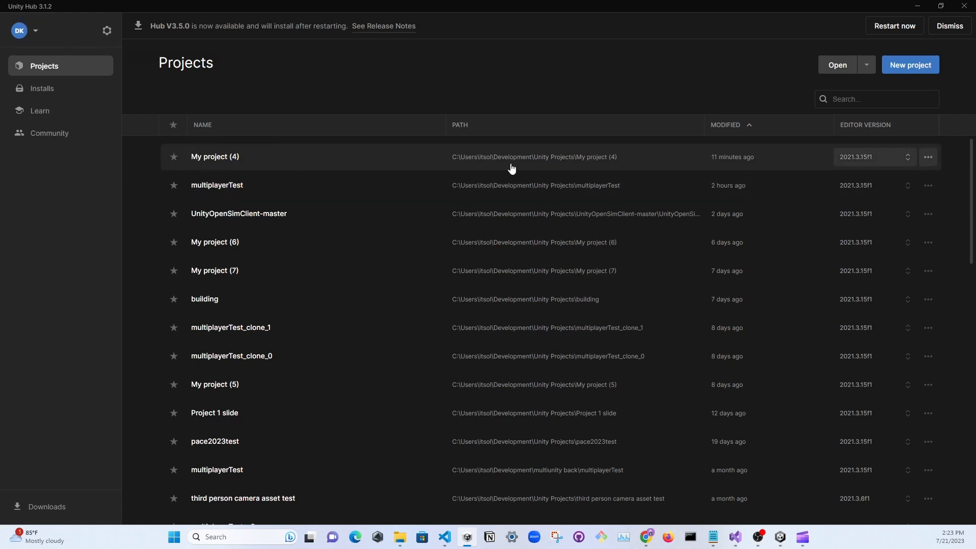
pyautogui.click(928, 157)
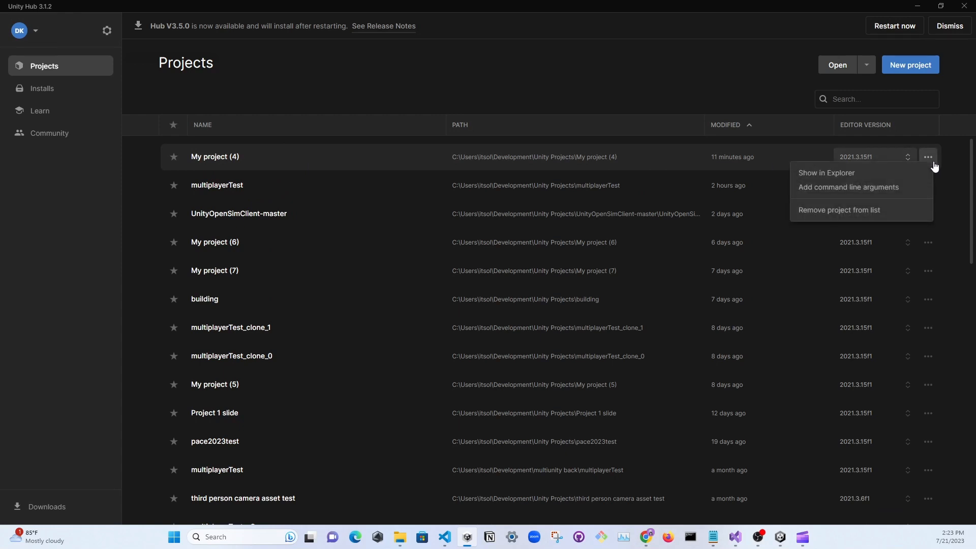
pyautogui.click(830, 174)
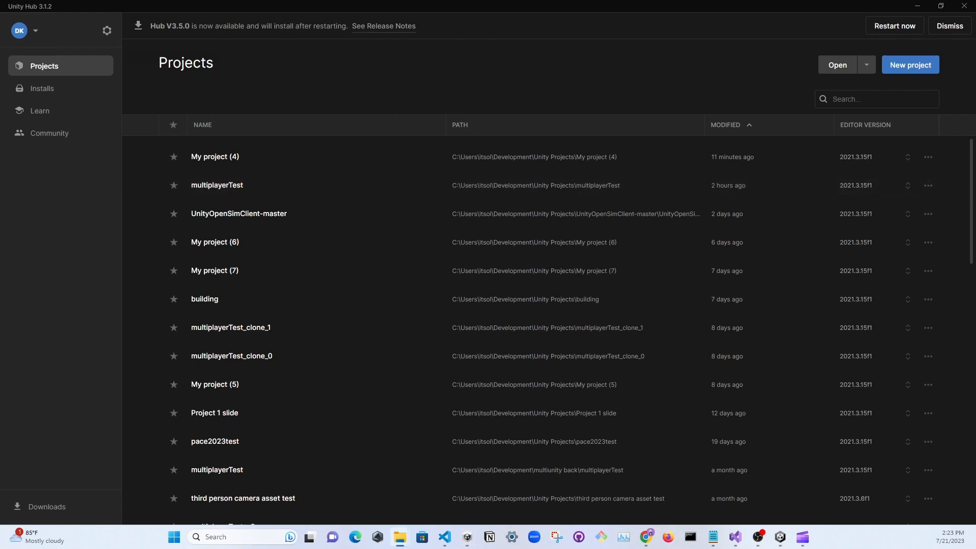
pyautogui.moveTo(950, 140); pyautogui.dragTo(553, 69)
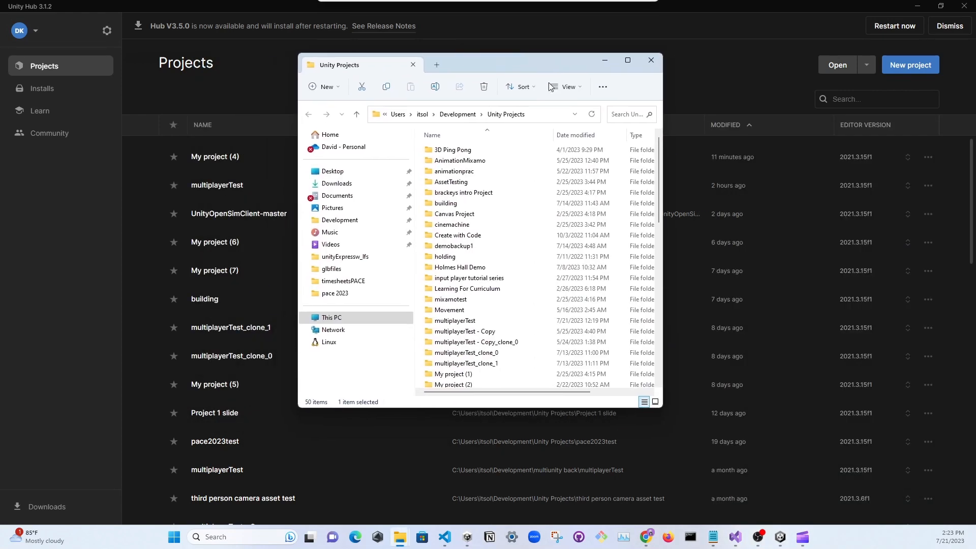
# Find the My project (4) folder within Unity Projects and open it
pyautogui.scroll(-3, 492, 315)
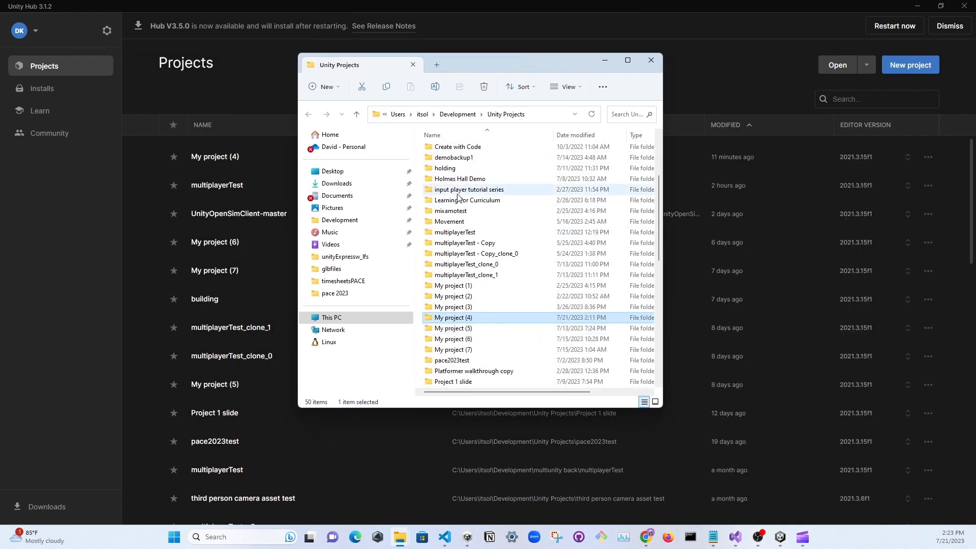
pyautogui.click(472, 320)
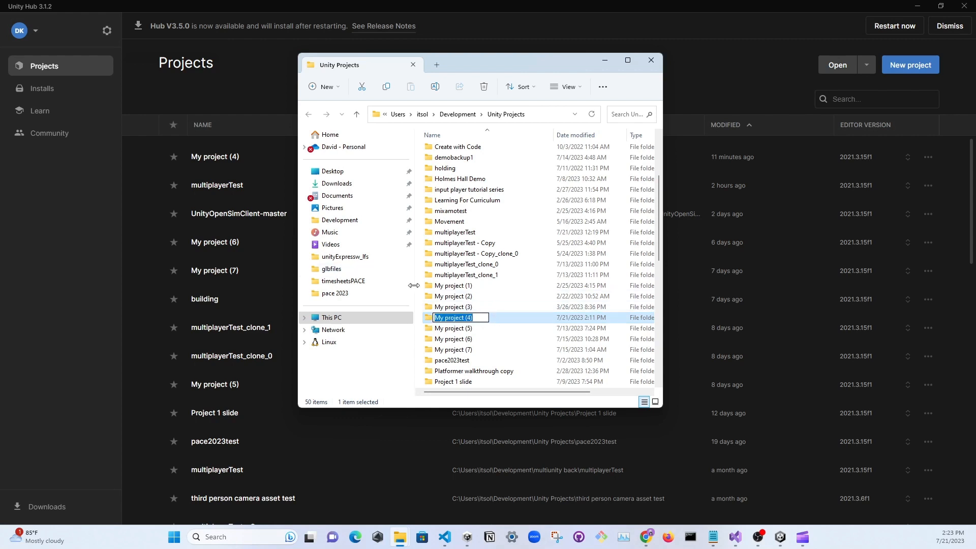
pyautogui.click(511, 321)
pyautogui.doubleClick(511, 321)
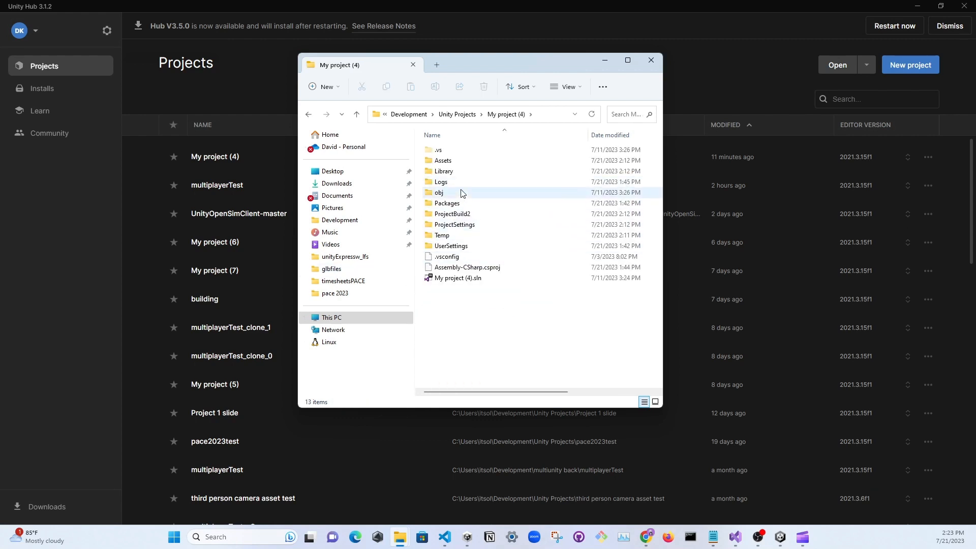
# Open the ProjectBuild2 folder to inspect its build files, and return to Unity Hub
pyautogui.click(472, 214)
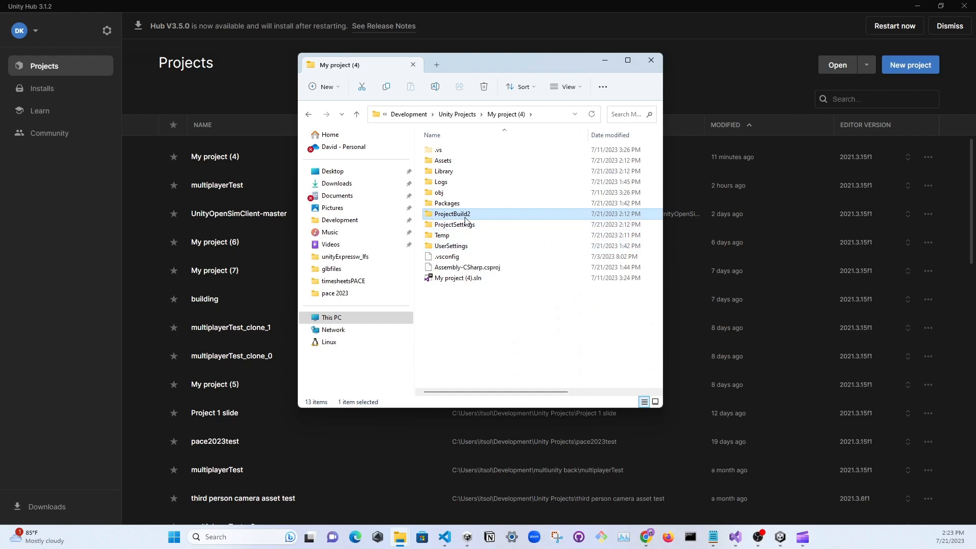
pyautogui.doubleClick(465, 217)
pyautogui.moveTo(452, 245); pyautogui.dragTo(443, 143)
pyautogui.moveTo(477, 235); pyautogui.dragTo(458, 198)
pyautogui.click(588, 290)
pyautogui.click(684, 13)
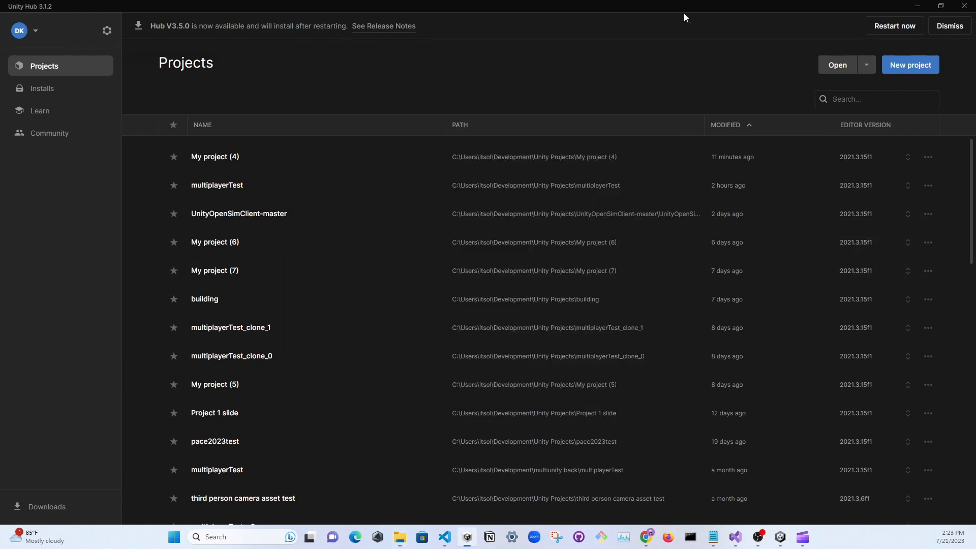